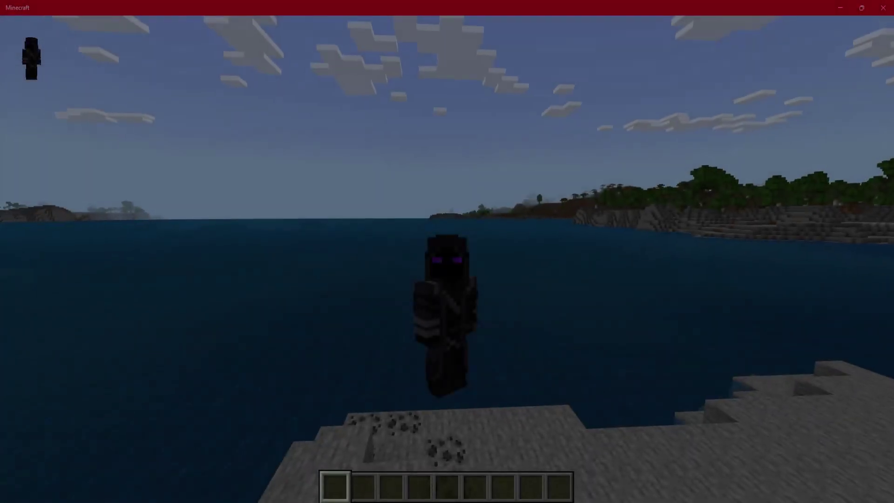
key(w)
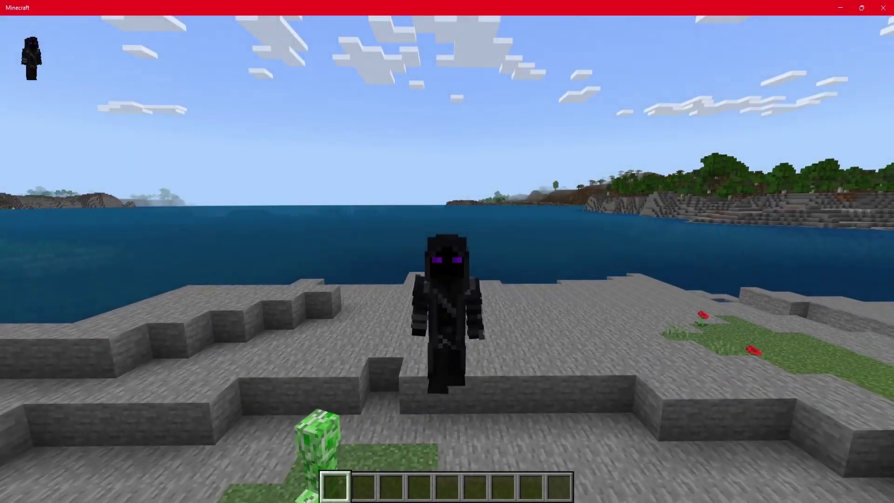
key(s)
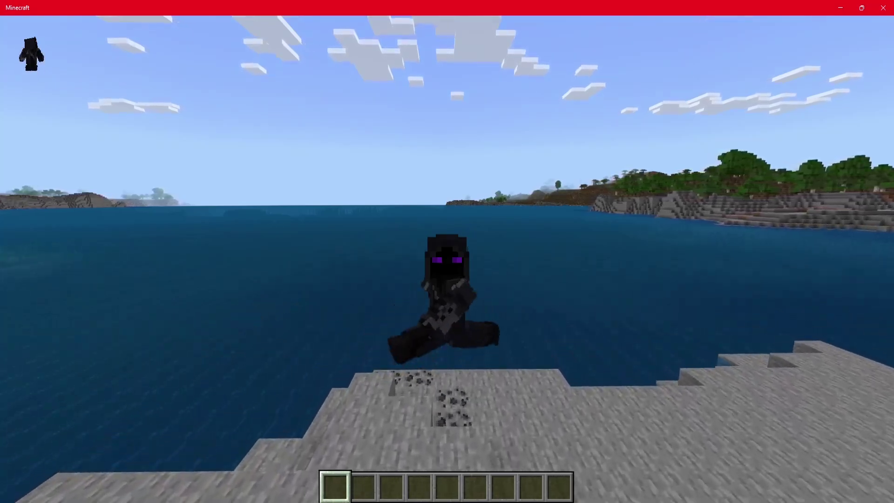
key(s)
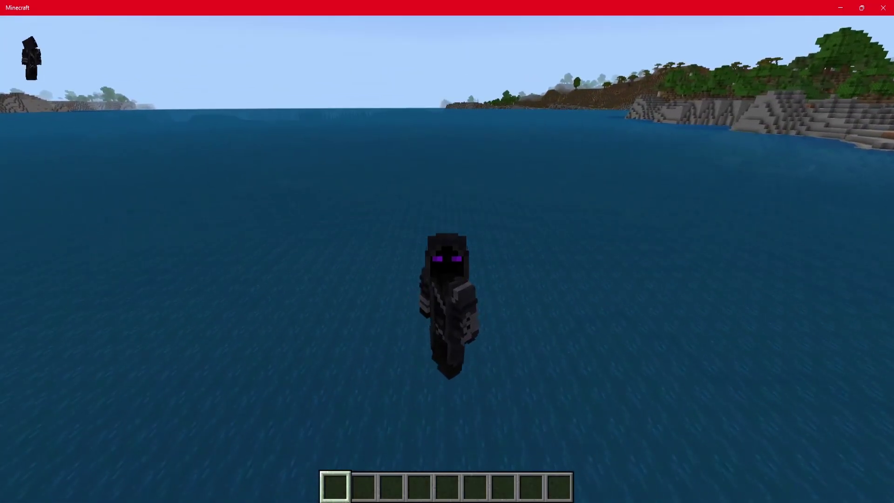
key(s)
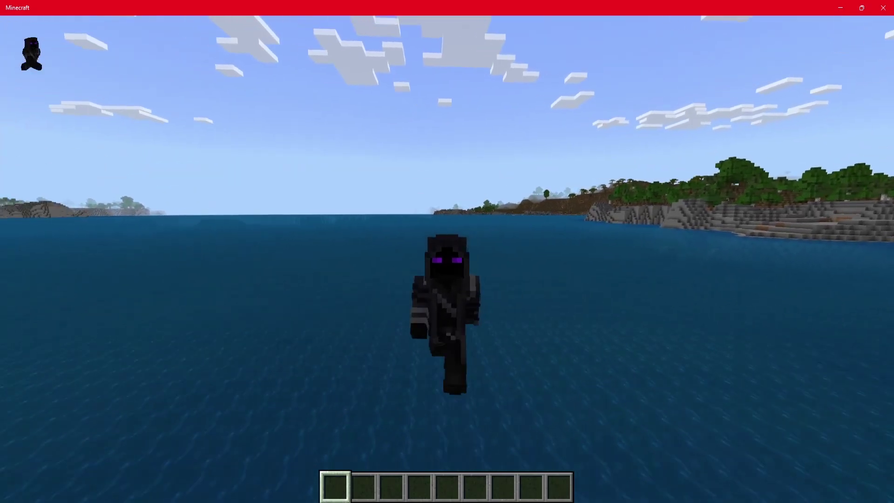
key(w)
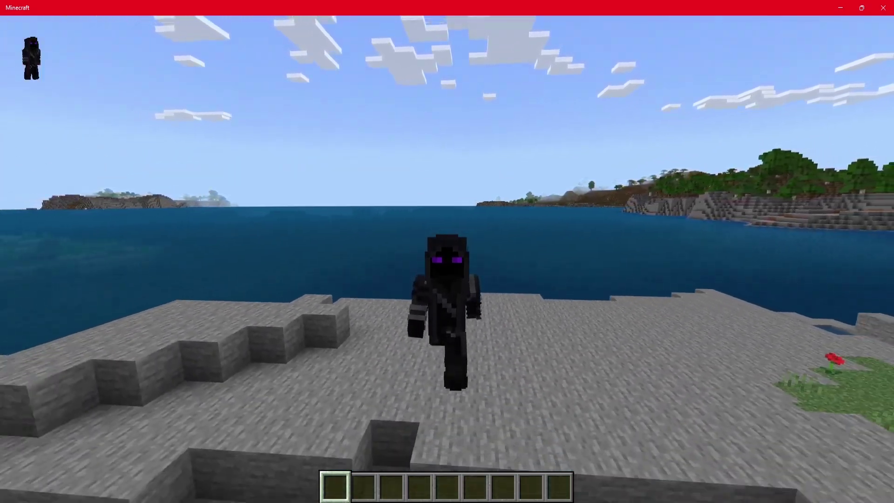
key(w)
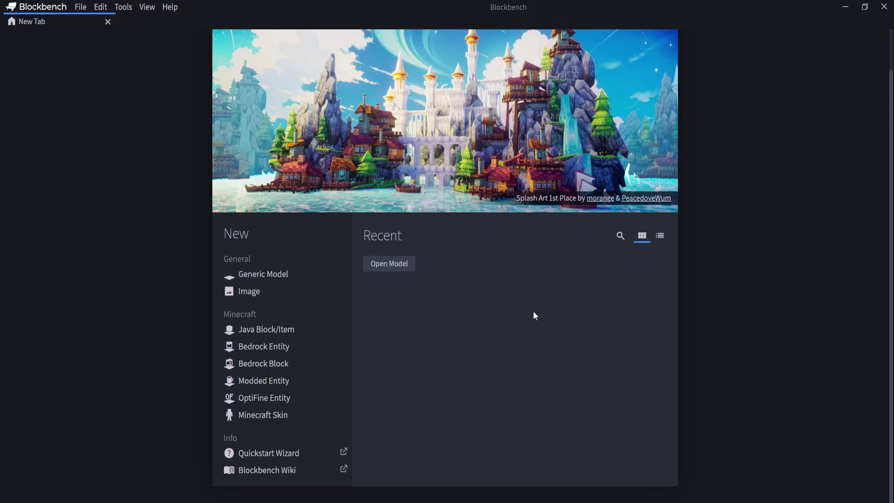
Step: Switch to Blockbench and install the Minecraft Item Wizard plugin
click(82, 8)
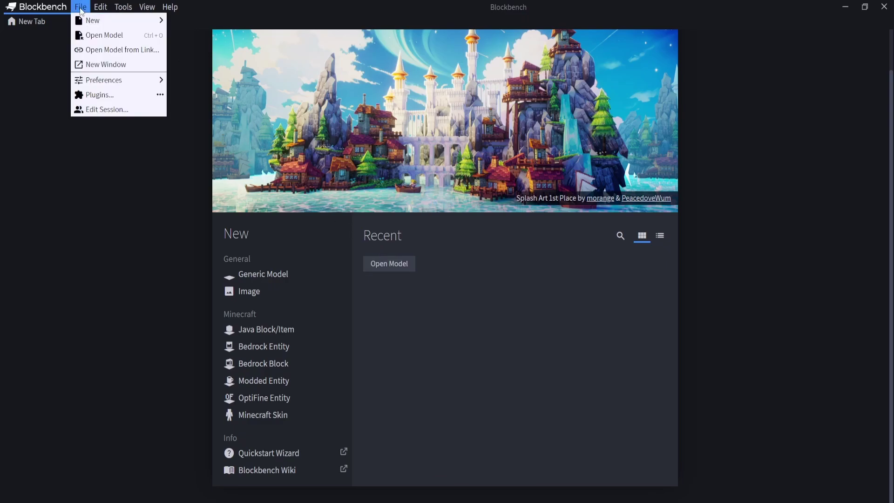
click(105, 99)
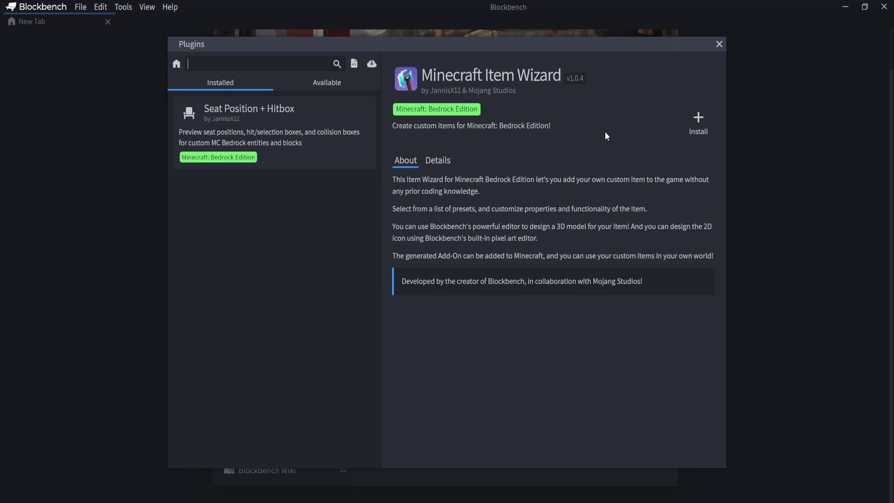
click(697, 125)
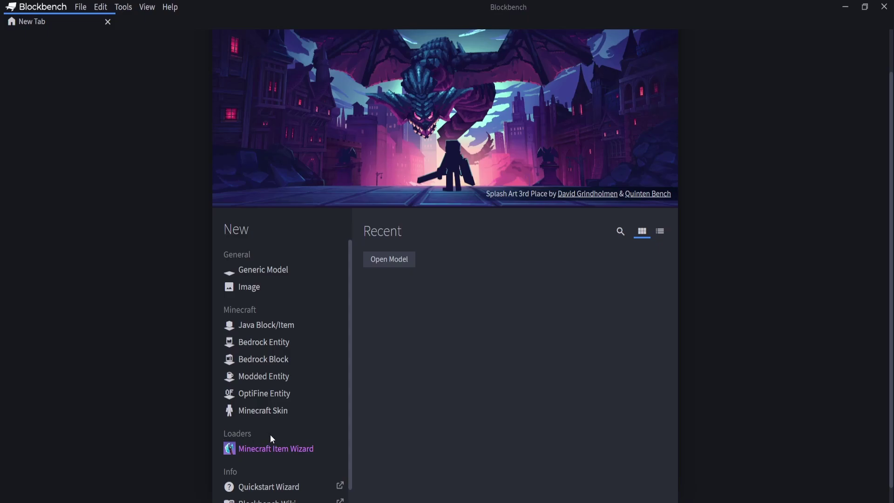
Step: Start creating an item in the Minecraft Item Wizard with the Apple preset and continue to its naming settings
click(247, 453)
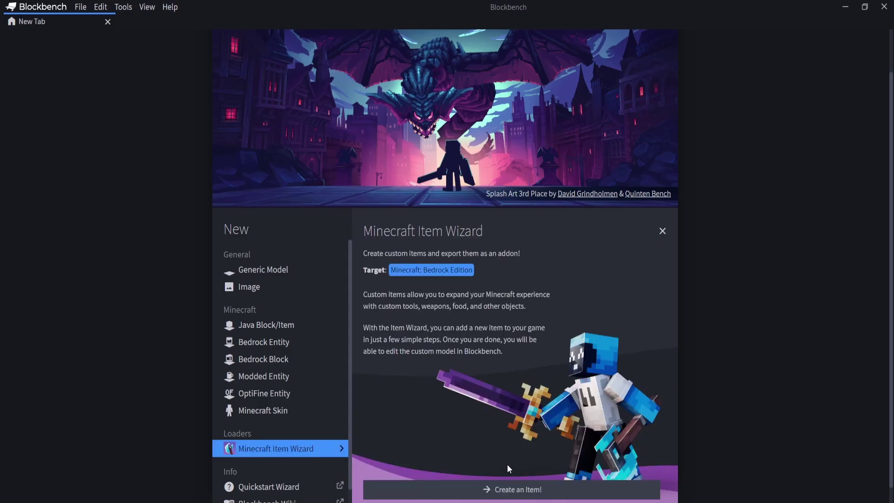
click(532, 490)
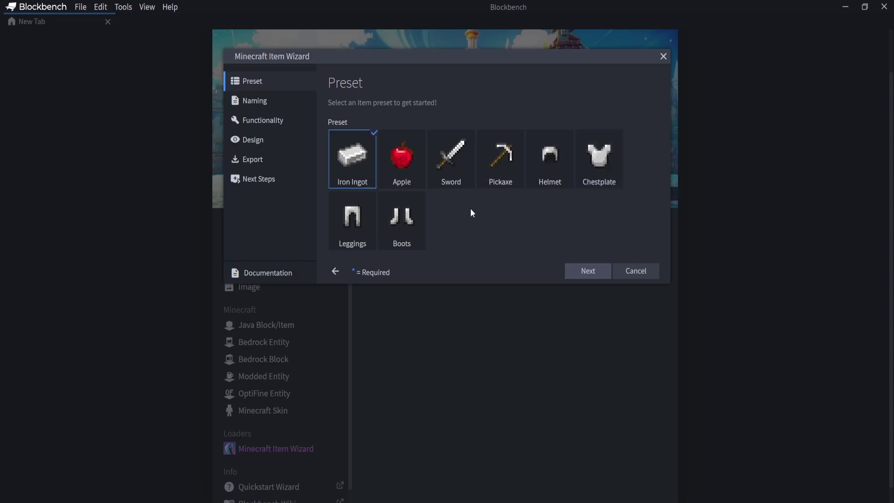
click(401, 160)
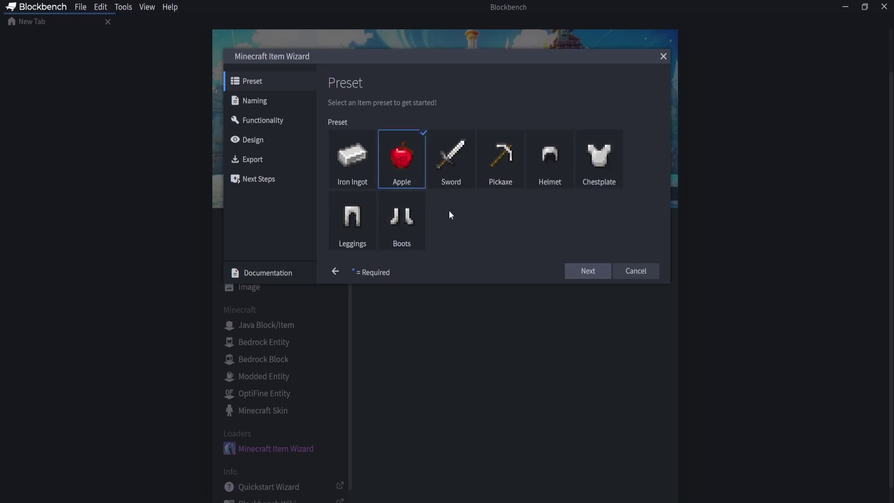
click(576, 273)
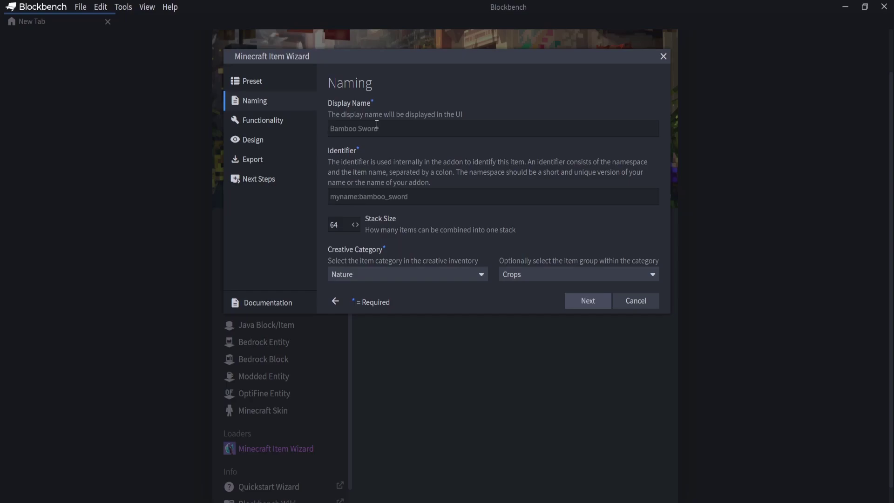
Step: Give the item the display name "blue apple" and the identifier soulless:blue_apple
text(blue apple)
drag(357, 195, 314, 194)
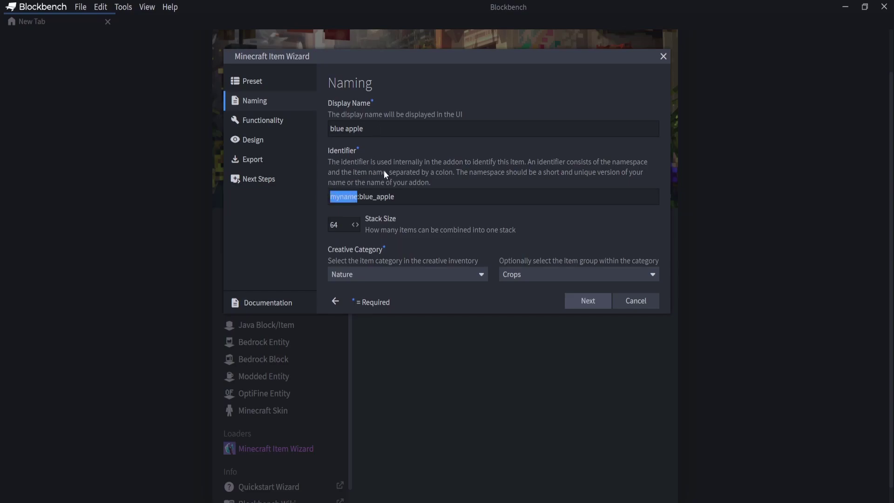
key(BackSpace)
text(soulle)
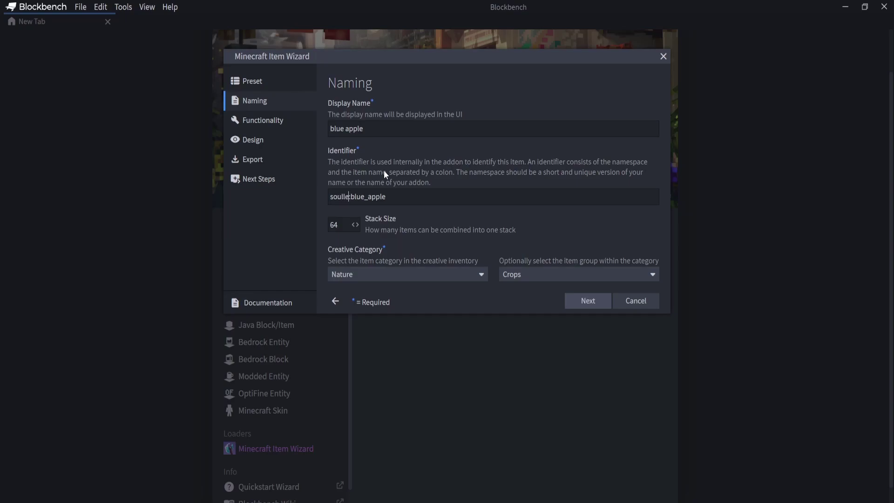
text(ss)
Step: Try stack sizes such as 99, 100000 and 10000 for the blue apple, and return the stack size to 64
click(347, 225)
key(BackSpace)
key(BackSpace)
text(99)
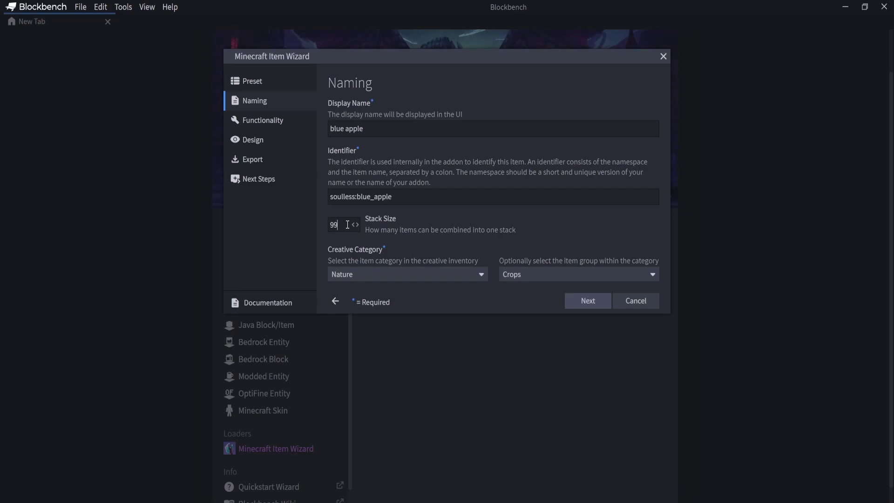
key(BackSpace)
key(BackSpace)
text(100000)
key(BackSpace)
key(BackSpace)
key(BackSpace)
key(BackSpace)
key(BackSpace)
key(BackSpace)
text(99)
key(BackSpace)
key(BackSpace)
text(64)
key(BackSpace)
key(BackSpace)
text(10000)
key(BackSpace)
key(BackSpace)
key(BackSpace)
key(BackSpace)
text(65)
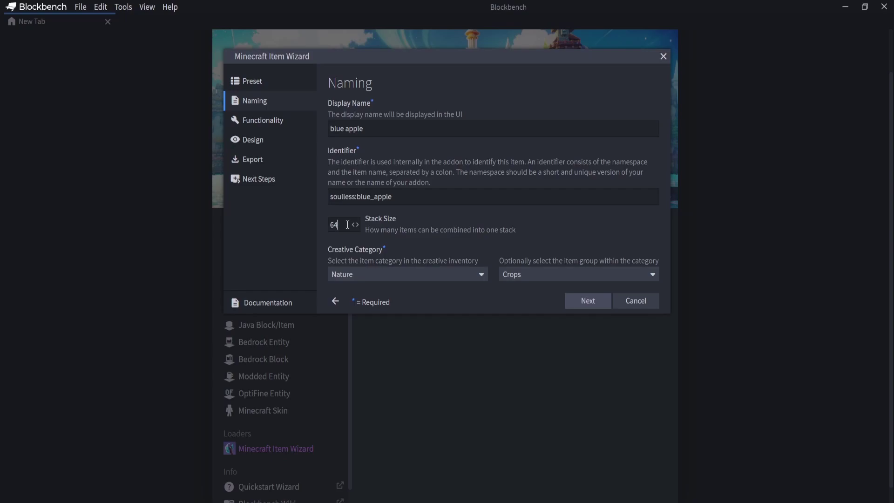
Step: Set the creative category to Items with the item group None, and continue to the functionality settings
click(392, 275)
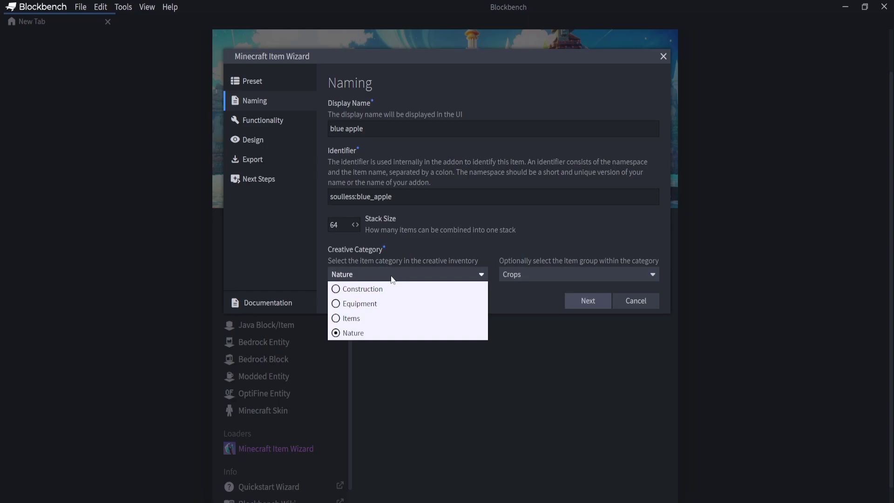
click(374, 322)
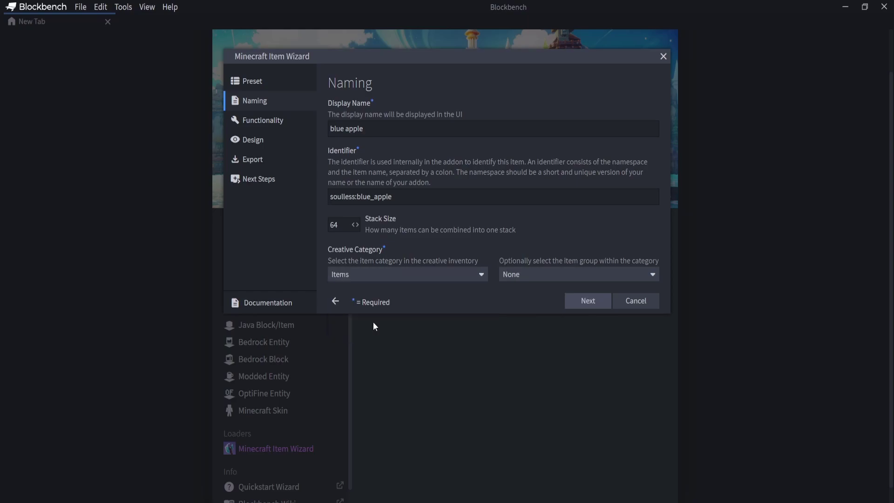
click(362, 278)
click(367, 317)
click(547, 276)
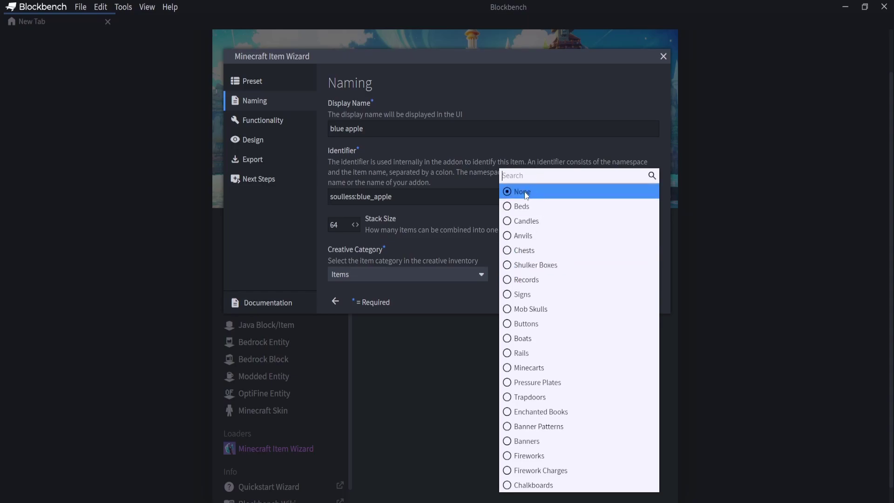
click(548, 193)
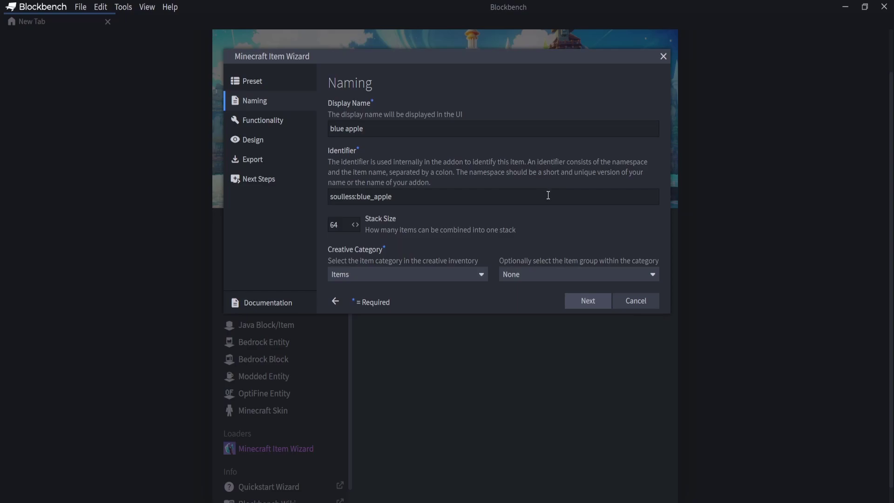
click(525, 279)
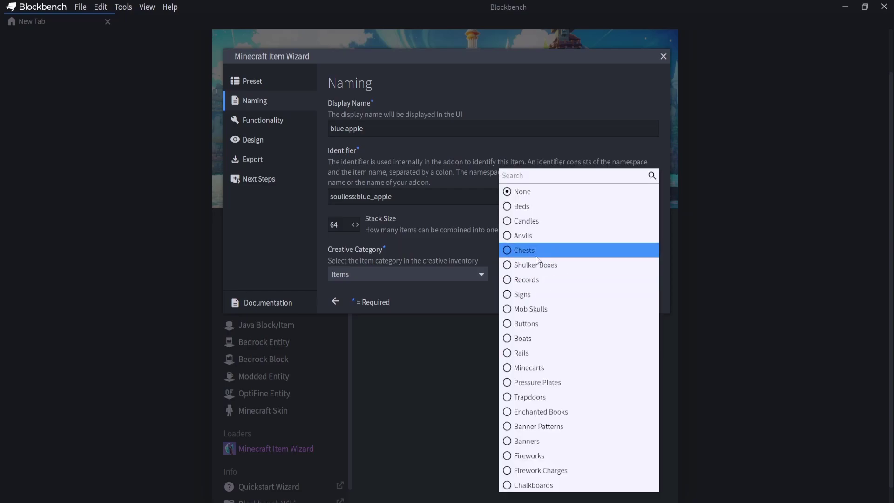
click(478, 245)
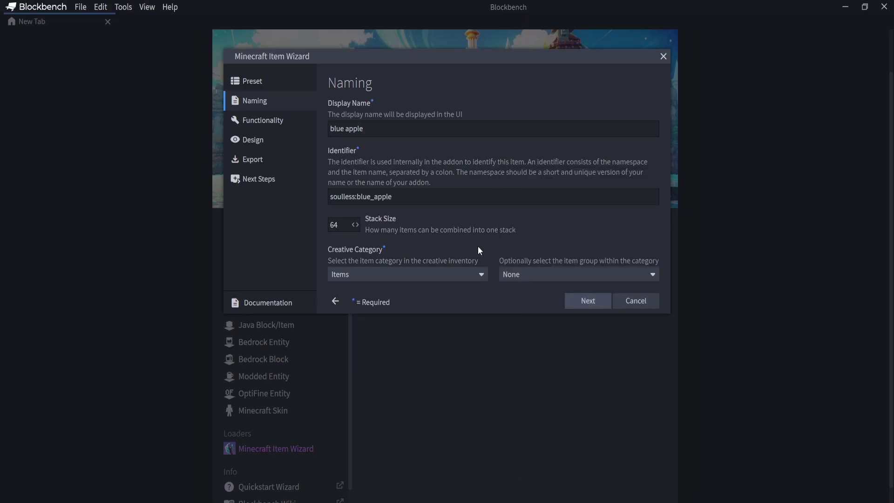
click(588, 301)
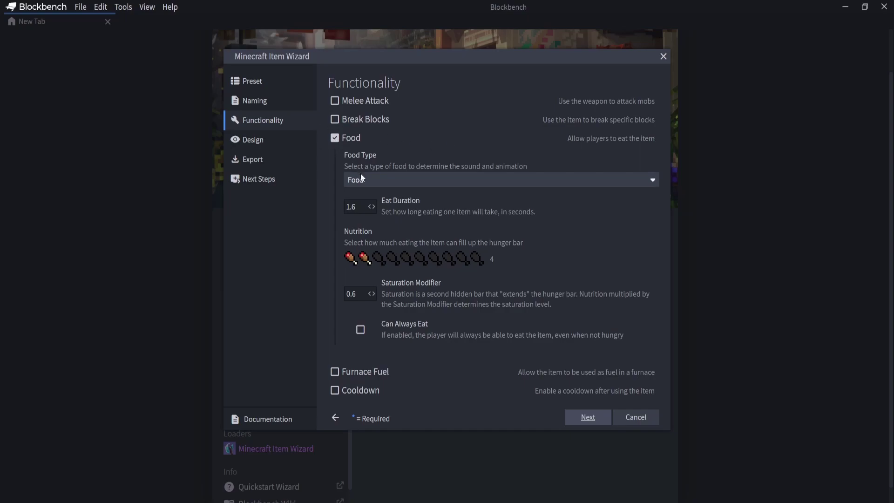
Step: Try an eat duration of 0.5 seconds for the food and restore it to 1.6
click(365, 205)
key(BackSpace)
key(BackSpace)
key(BackSpace)
text(0.5)
key(BackSpace)
key(BackSpace)
key(BackSpace)
text(1.6)
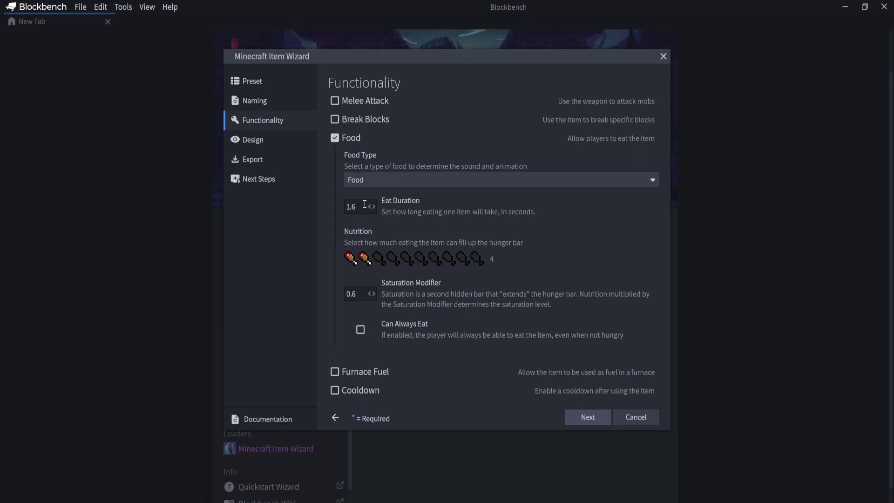
Step: Set the food's saturation modifier to 2 and allow the item to be eaten even when not hungry
drag(380, 298, 440, 300)
Step: Try the Furnace Fuel option with different fuel durations, including 9000 and 1, and disable it again
click(335, 372)
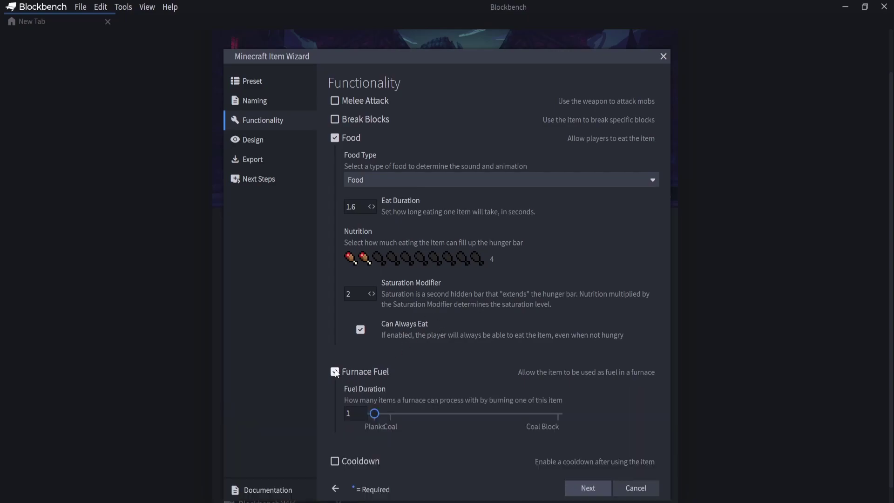
click(335, 371)
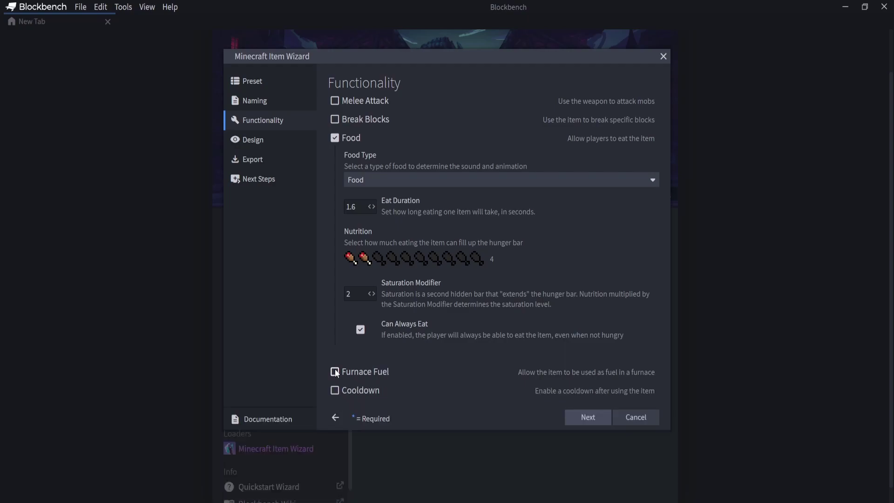
click(335, 372)
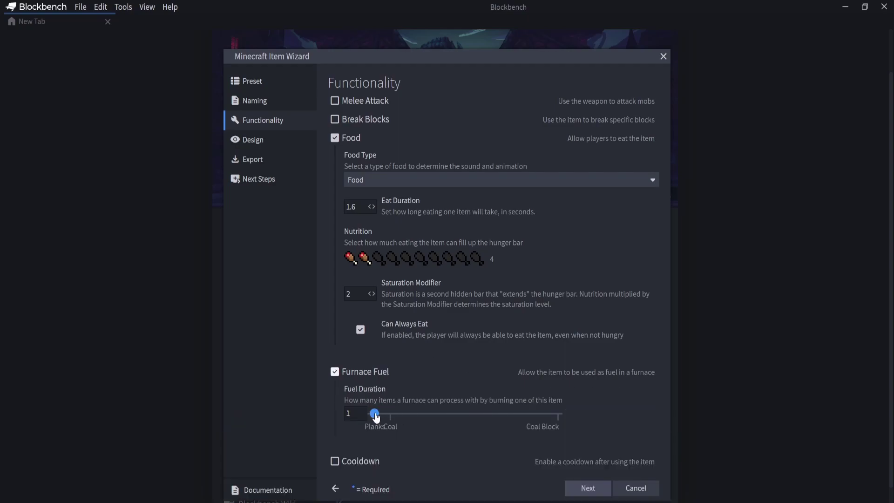
drag(375, 414, 577, 426)
drag(354, 408, 315, 411)
text(9000)
key(BackSpace)
key(BackSpace)
key(BackSpace)
key(BackSpace)
drag(463, 415, 369, 424)
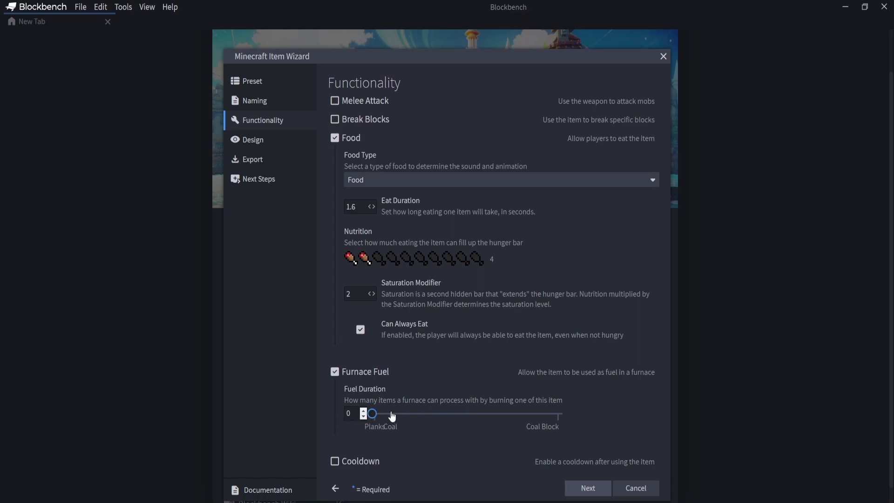
click(364, 410)
key(BackSpace)
text(1)
click(335, 372)
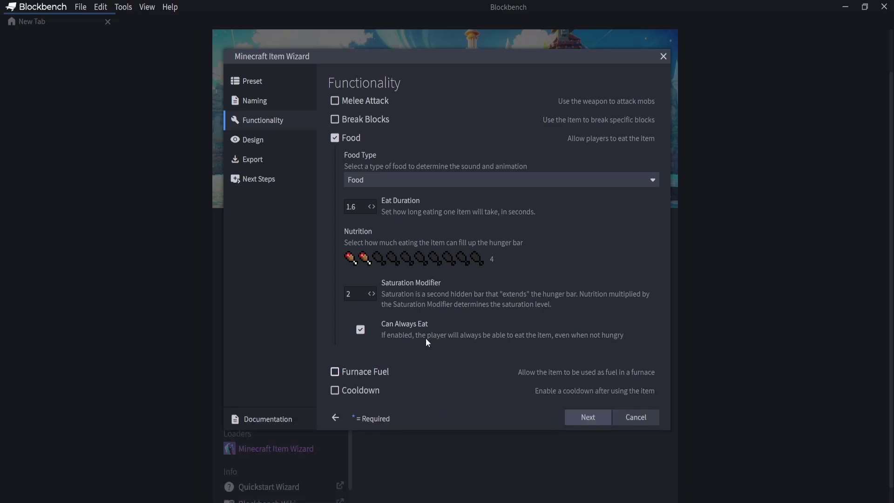
Step: Enable a cooldown after using the item and set its duration to 5 seconds
click(338, 390)
scroll(467, 351, down, 1)
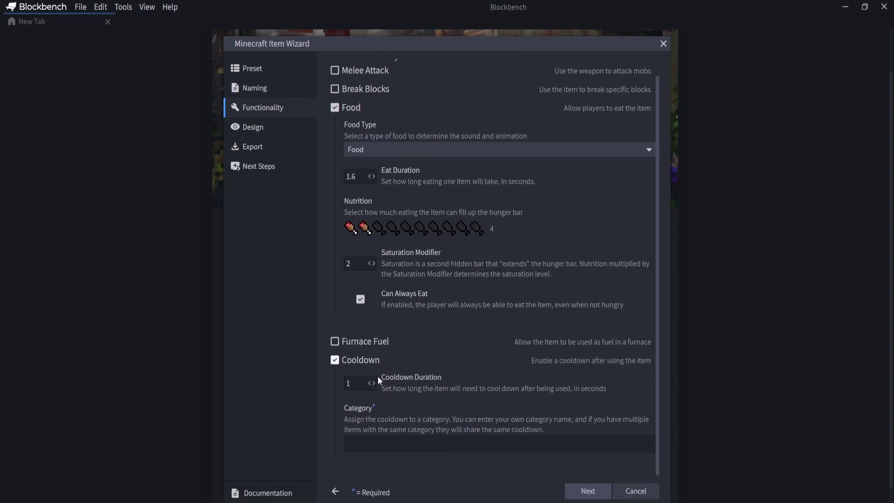
click(368, 382)
key(BackSpace)
text(5)
Step: Assign the cooldown to a category named "t" and continue to the design settings
click(400, 439)
scroll(392, 326, up, 1)
scroll(400, 279, down, 1)
click(398, 441)
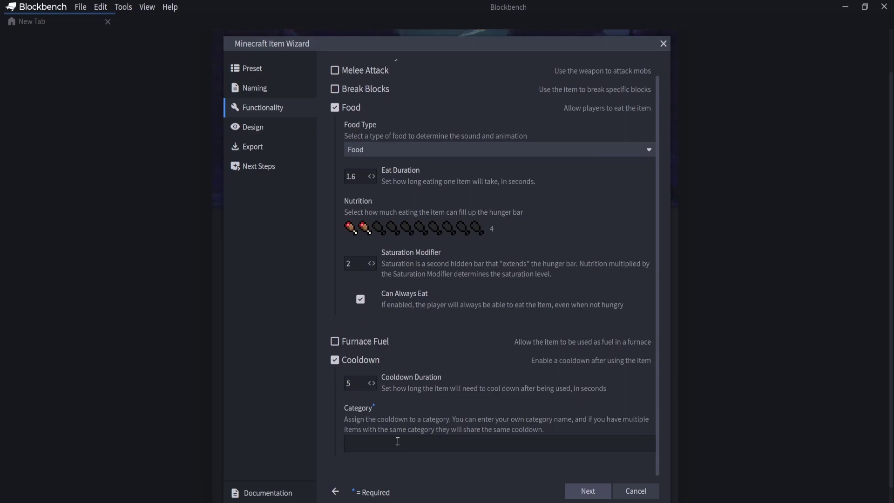
text(test)
key(BackSpace)
key(BackSpace)
key(BackSpace)
click(580, 493)
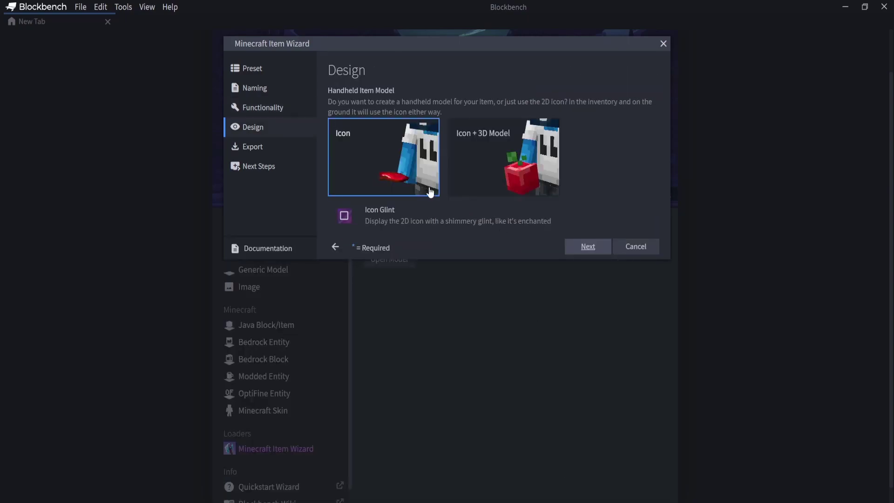
Step: Enable the icon glint for the icon-only apple design and continue to the export settings
click(344, 216)
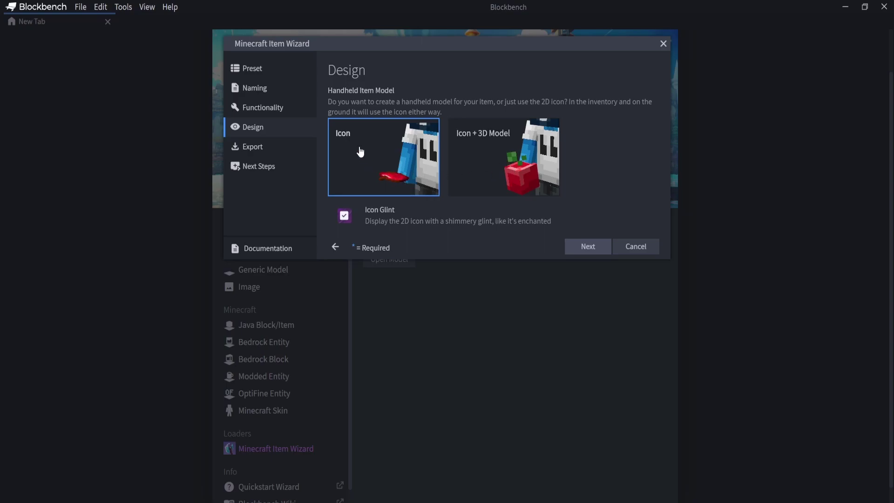
click(591, 246)
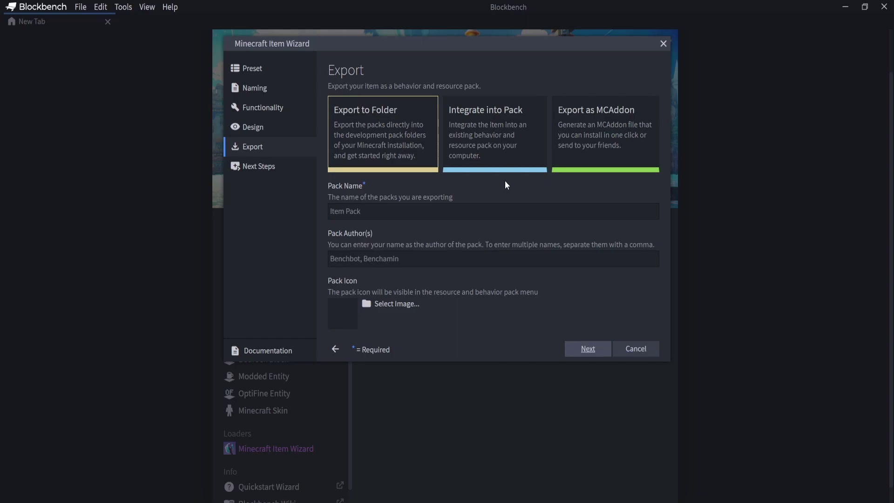
Step: Review the Integrate into Pack and Export as MCAddon options, and return to Export to Folder
click(504, 138)
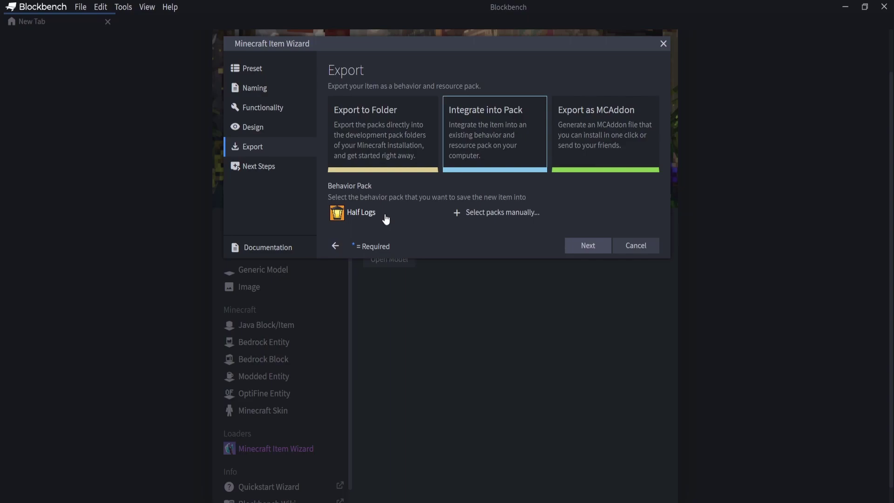
click(596, 142)
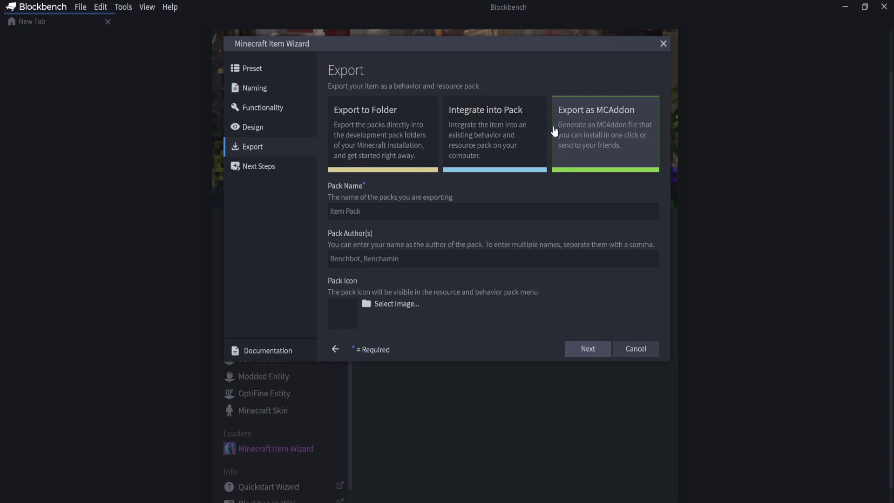
click(403, 123)
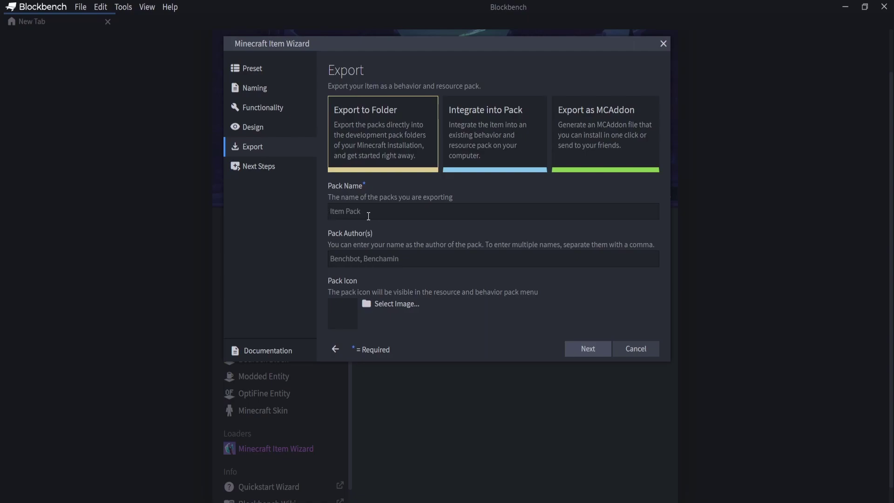
Step: Name the pack "Custom Food" in the export settings
key(Caps_Lock)
text(C)
key(Caps_Lock)
text(ustom)
key(Caps_Lock)
text(F)
key(Caps_Lock)
text(ood)
Step: Enter the pack author's name, export the packs to the folder and finish the wizard to open the icon texture
key(Caps_Lock)
text(S)
key(Caps_Lock)
text(oul)
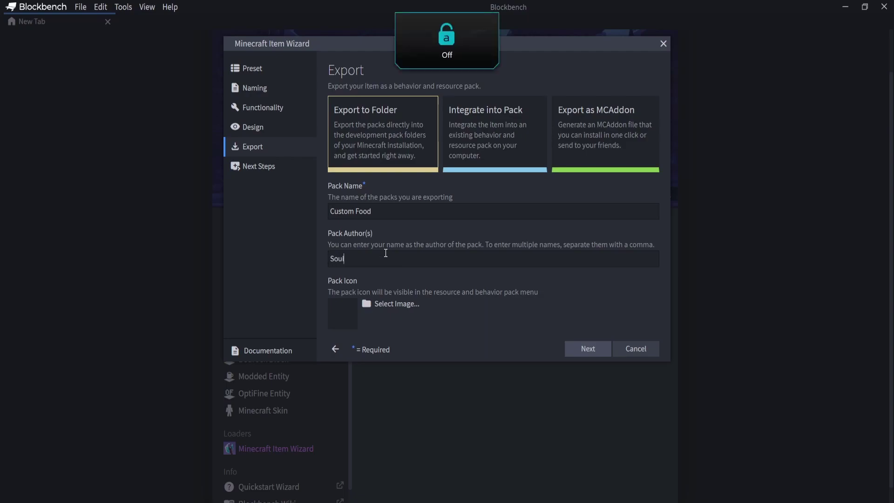
text(ess)
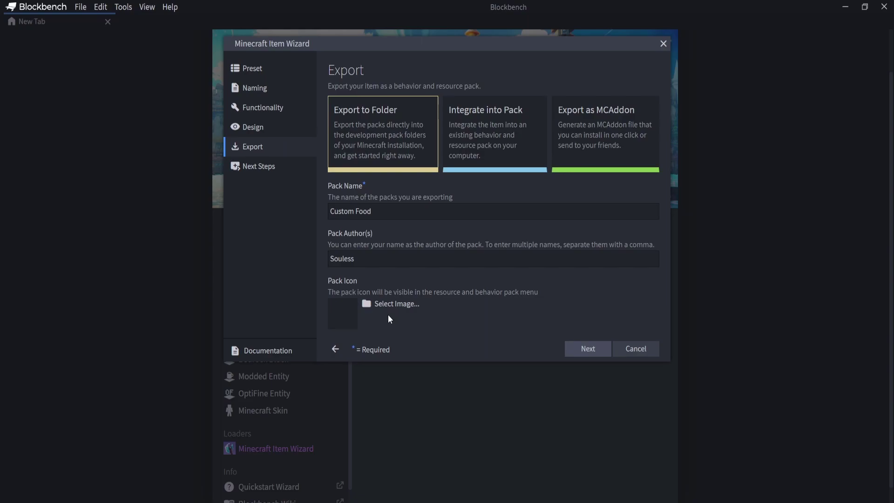
click(588, 349)
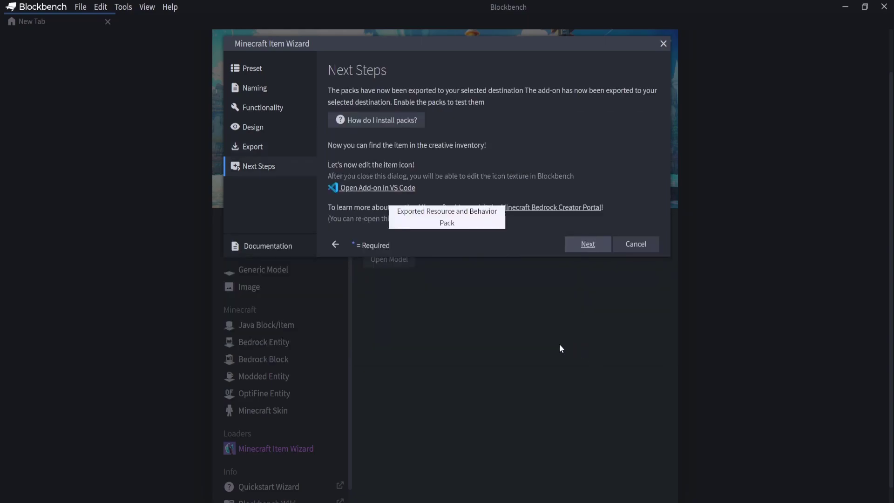
click(587, 244)
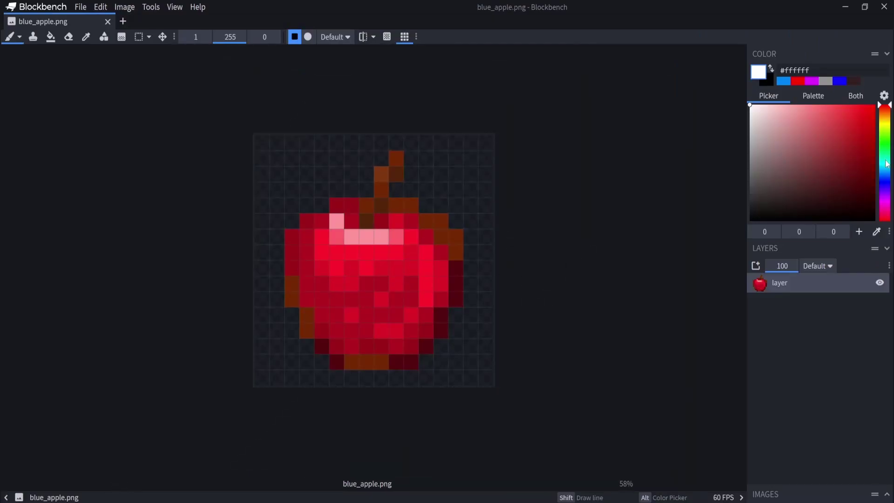
Step: Paint a blue #006aff ring of pixels around the inside of the apple body in blue_apple.png
drag(884, 163, 884, 174)
drag(877, 122, 875, 105)
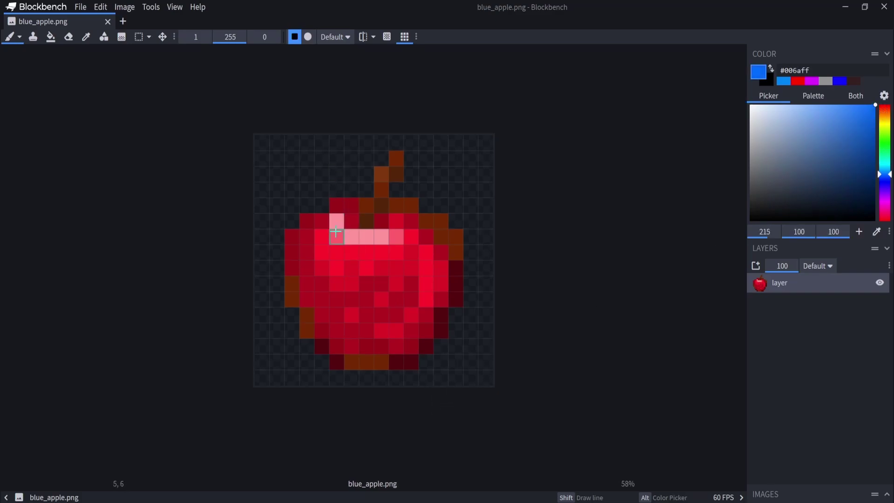
mouse_move(336, 236)
mouse_down()
mouse_move(420, 240)
mouse_move(440, 258)
mouse_move(424, 321)
mouse_move(389, 343)
mouse_move(335, 343)
mouse_move(302, 256)
mouse_move(306, 235)
mouse_move(321, 236)
mouse_up()
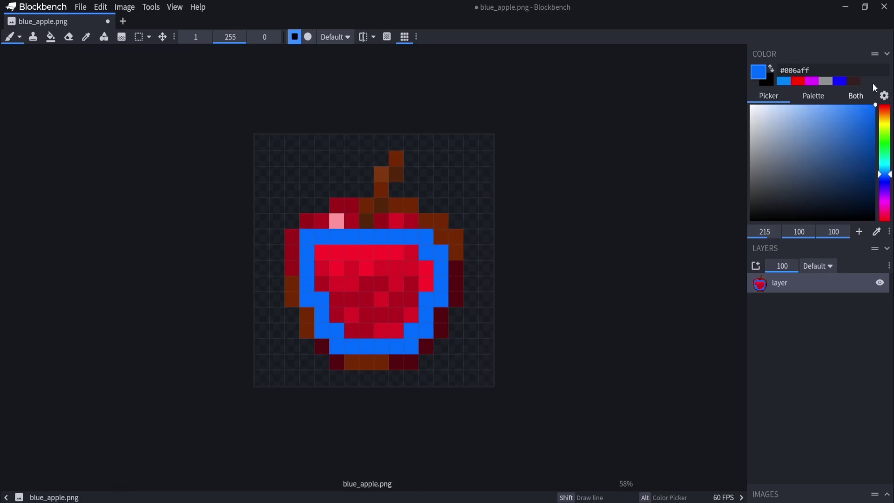
Step: Try filling the apple's red interior with blue #0068fb using the paint bucket, and undo the fill
click(874, 107)
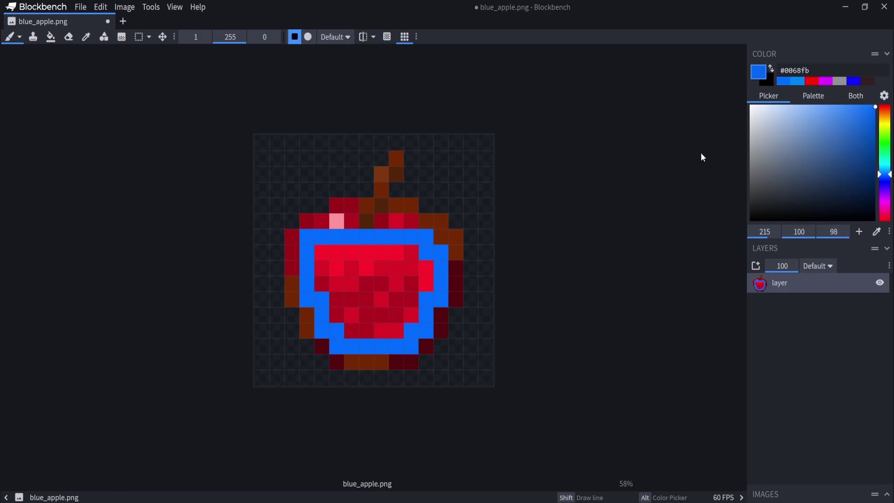
click(49, 42)
click(381, 276)
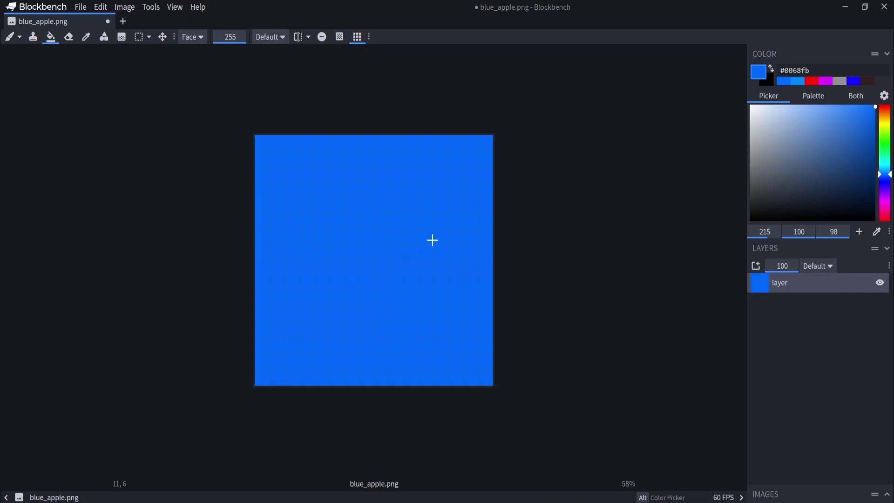
key(ctrl+z)
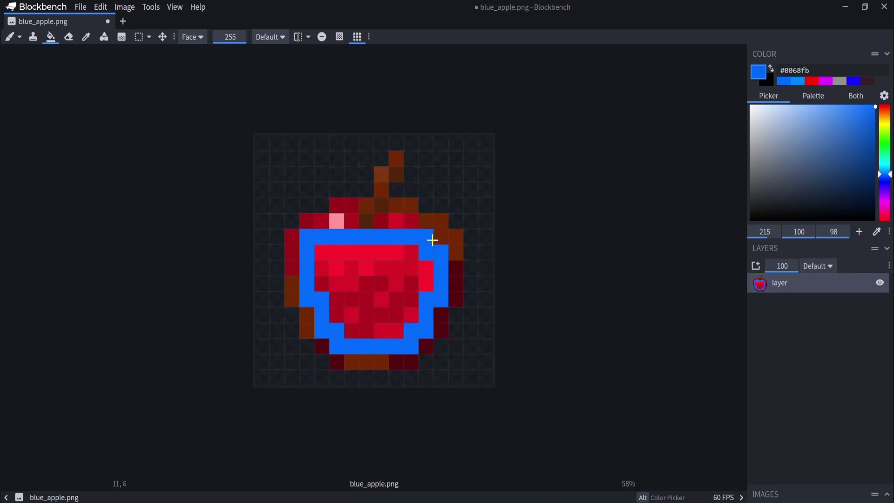
Step: Try erasing the apple's brown stem pixels, and undo the erasing
click(68, 36)
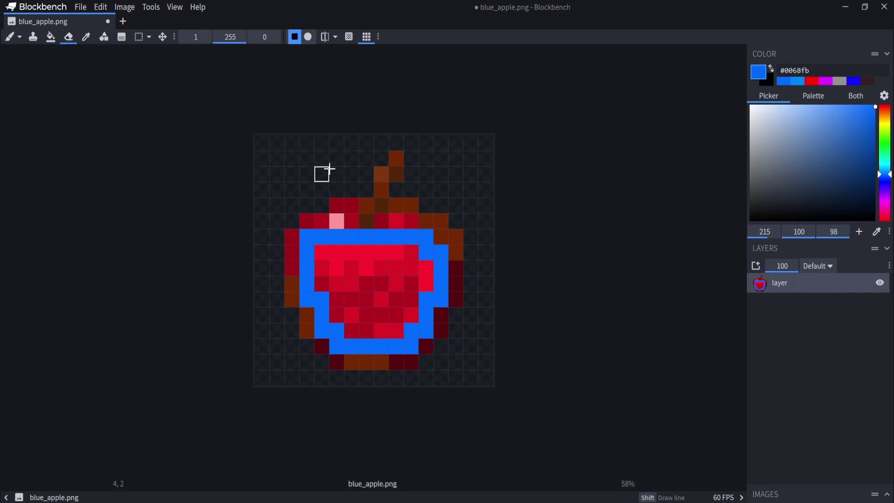
drag(396, 158, 377, 171)
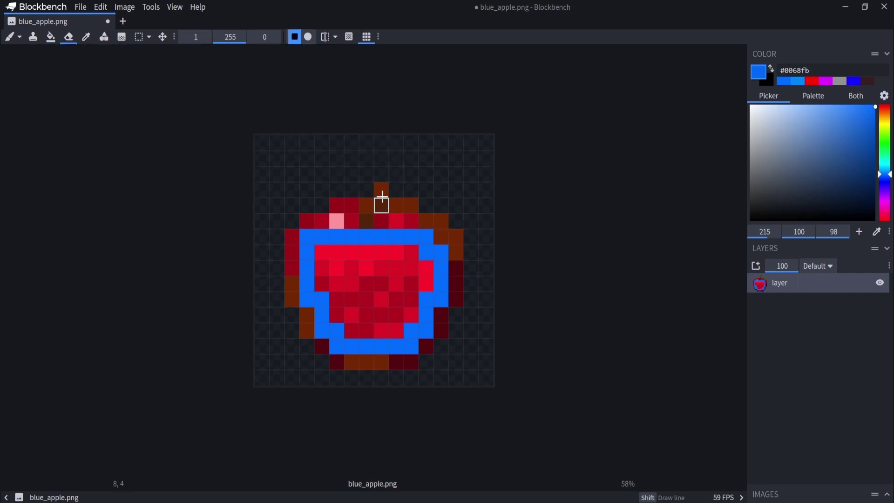
click(382, 190)
key(ctrl+z)
key(ctrl+z)
key(ctrl+z)
key(ctrl+z)
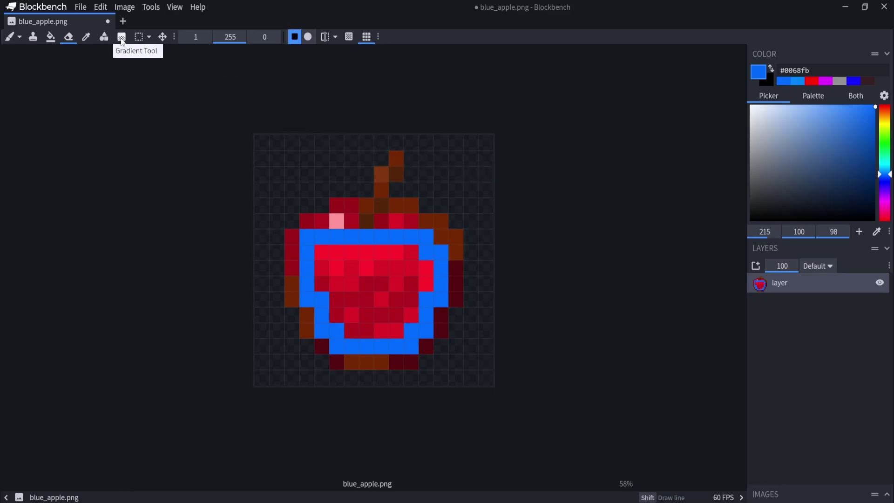
Step: Paint the apple's interior light blue #00b0ff and the band above the blue ring grey-blue #4a94b5
click(9, 37)
drag(834, 167, 891, 134)
click(884, 157)
click(888, 169)
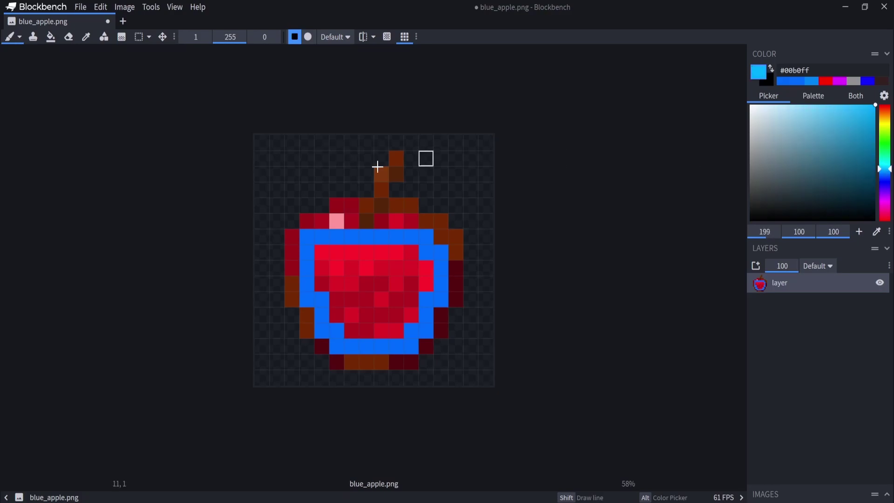
mouse_move(411, 252)
mouse_down()
mouse_move(323, 256)
mouse_move(323, 267)
mouse_move(426, 269)
mouse_move(409, 282)
mouse_move(418, 288)
mouse_move(323, 283)
mouse_move(339, 297)
mouse_move(405, 297)
mouse_move(405, 308)
mouse_move(356, 313)
mouse_up()
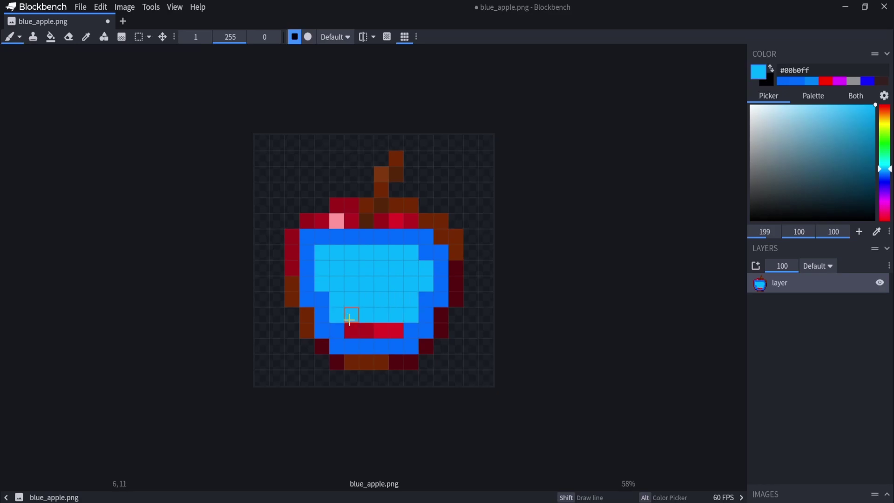
mouse_move(772, 167)
mouse_down()
mouse_move(760, 135)
mouse_move(823, 138)
mouse_up()
drag(411, 221, 385, 221)
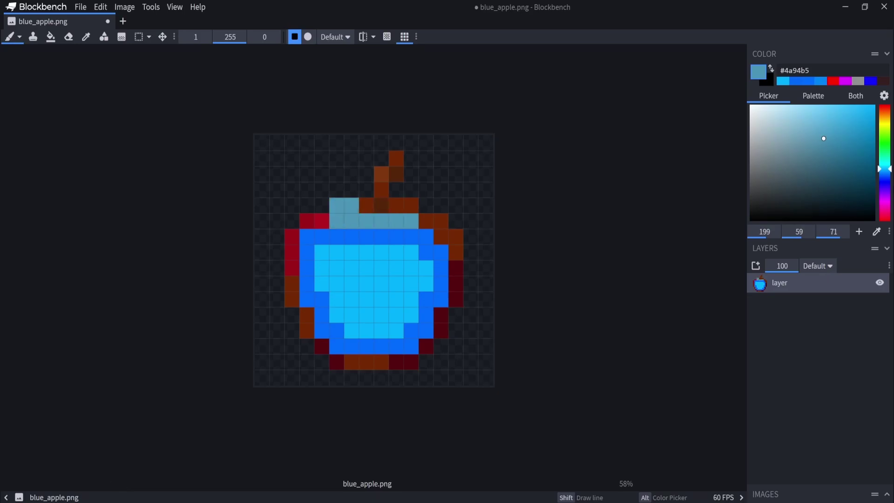
Step: Paint the apple's outer outline dark blue #002231, leaving the stem brown, and save the texture
drag(796, 180, 872, 199)
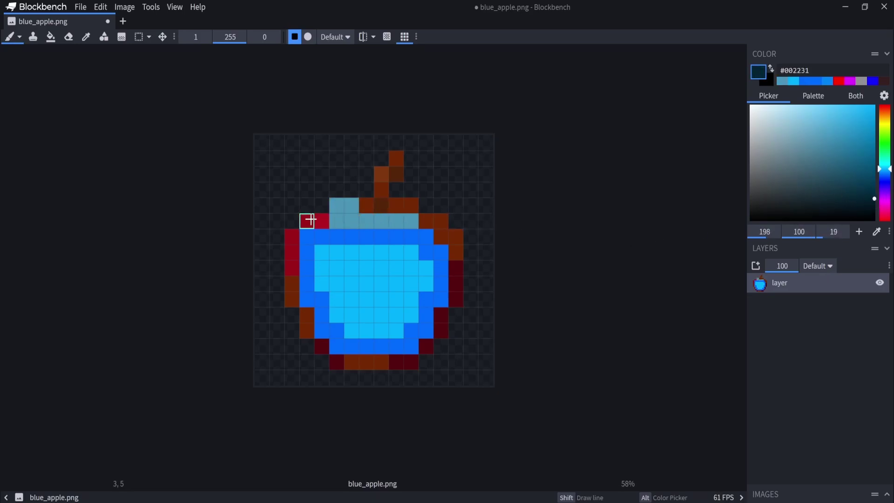
drag(286, 242, 292, 301)
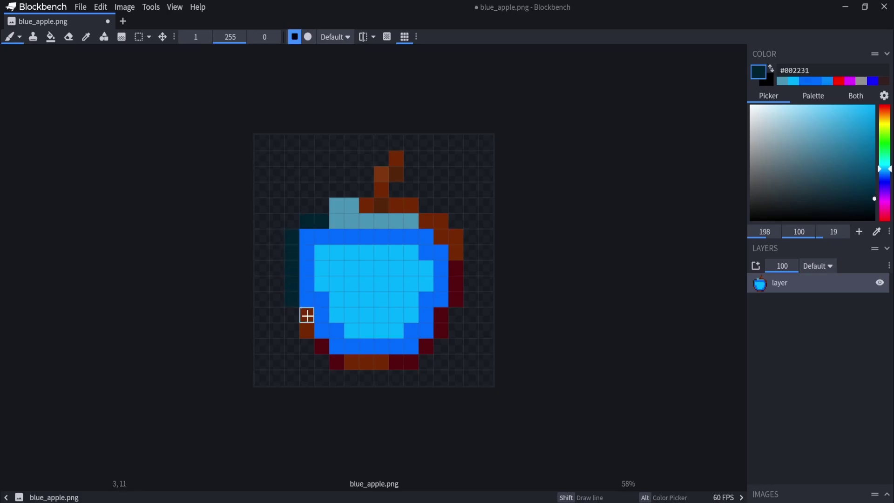
mouse_move(338, 360)
mouse_down()
mouse_move(411, 366)
mouse_move(425, 355)
mouse_up()
click(460, 287)
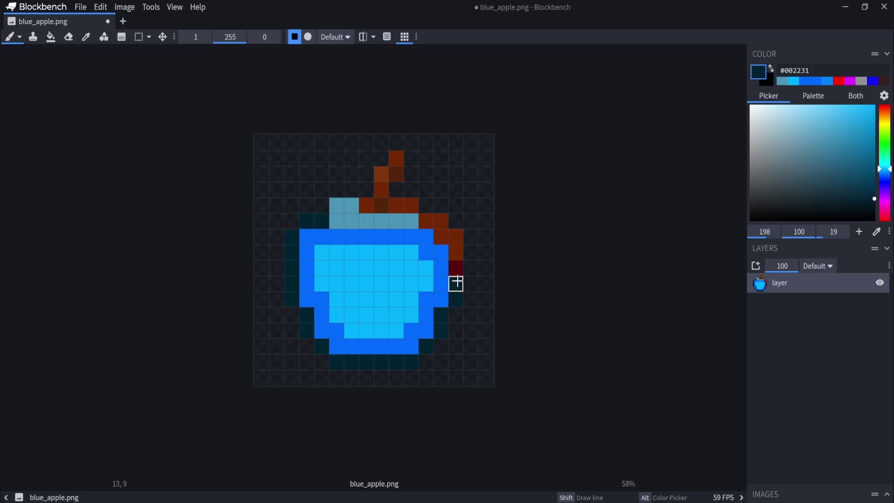
mouse_move(454, 243)
mouse_down()
mouse_move(421, 212)
mouse_move(390, 209)
mouse_up()
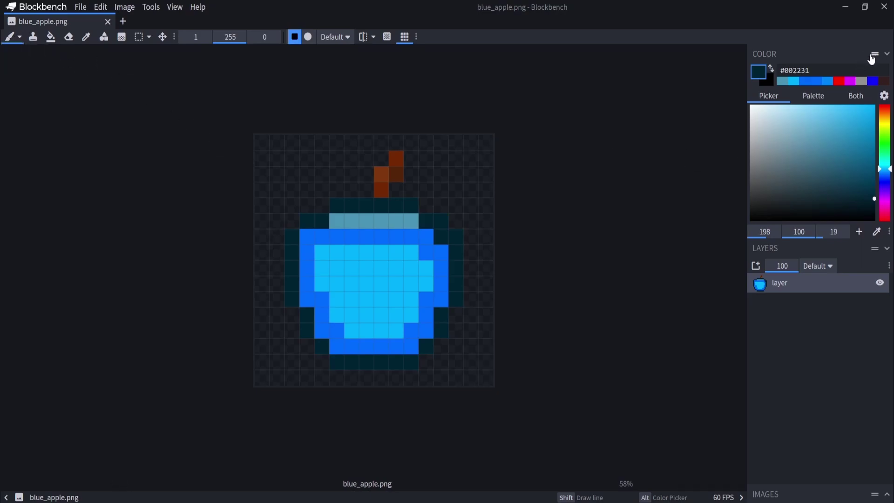
click(886, 54)
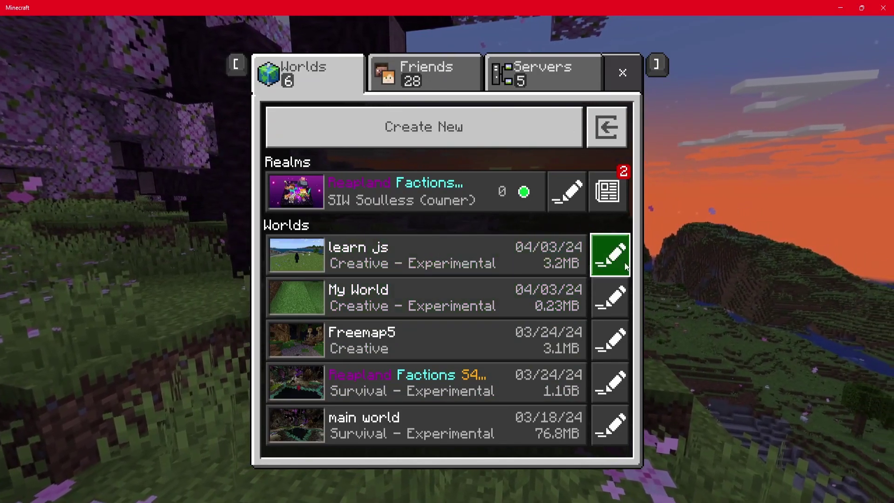
Step: In Minecraft, edit the "learn js" world and activate the Custom Food resource pack
click(610, 254)
scroll(263, 383, down, 1)
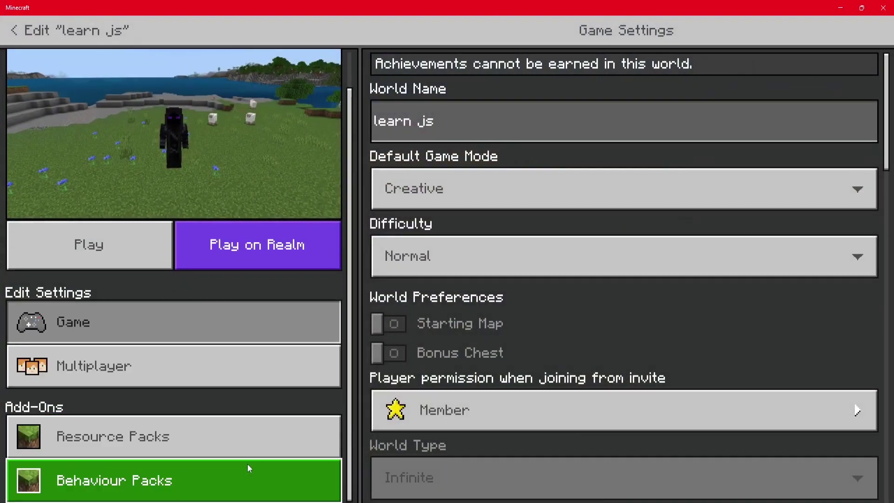
click(246, 438)
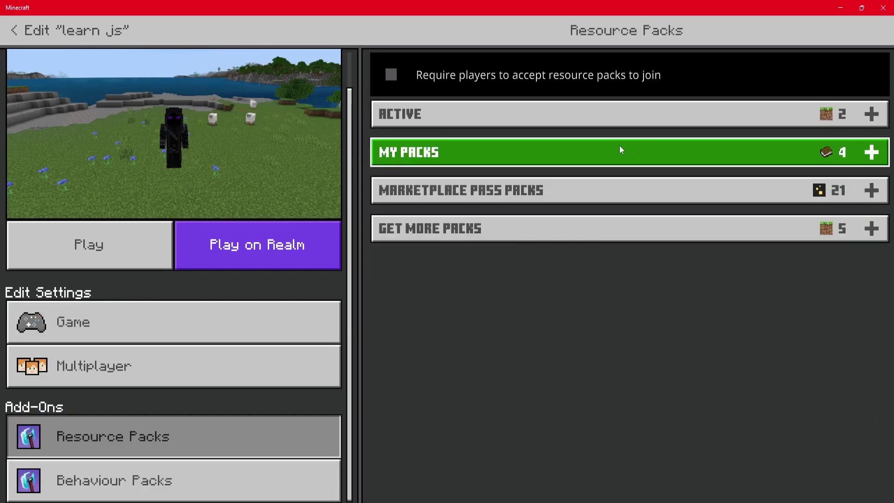
click(565, 153)
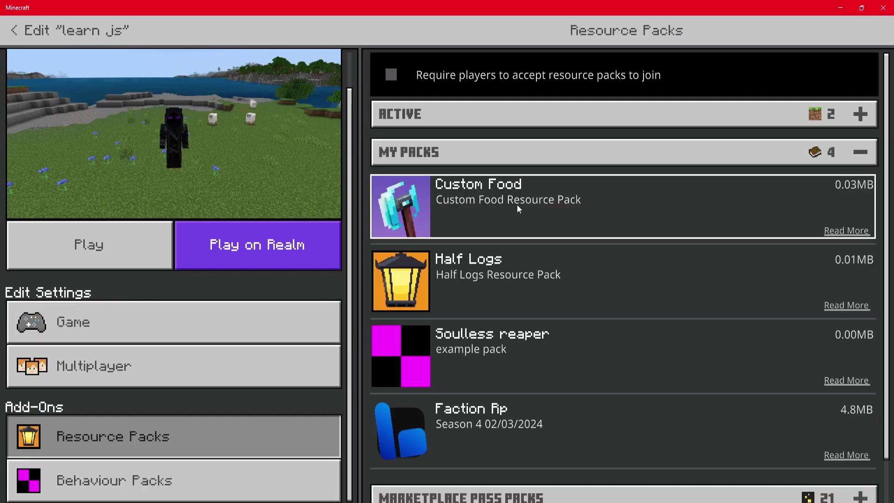
click(552, 201)
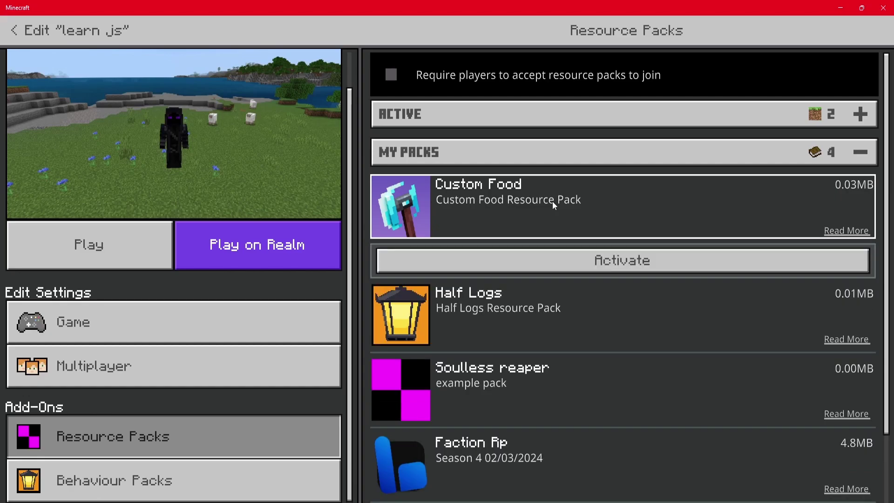
click(567, 262)
Step: Activate the Custom Food behaviour pack for the world and accept the world update
click(215, 490)
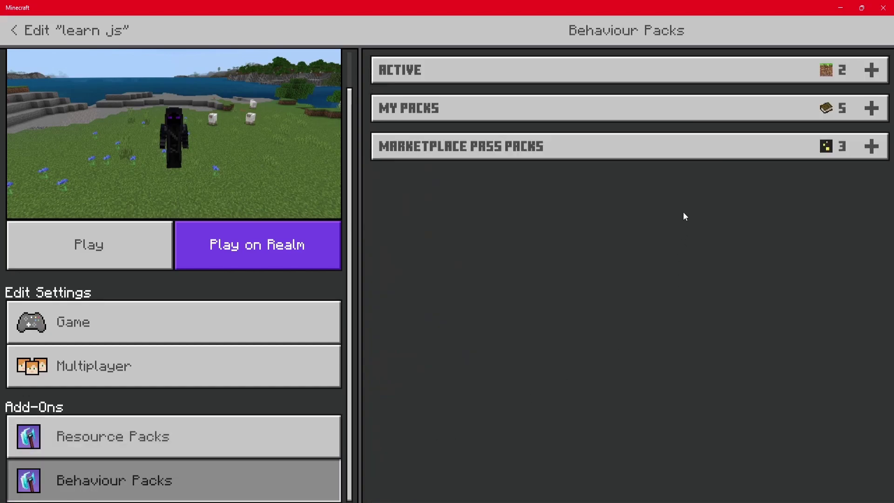
click(681, 118)
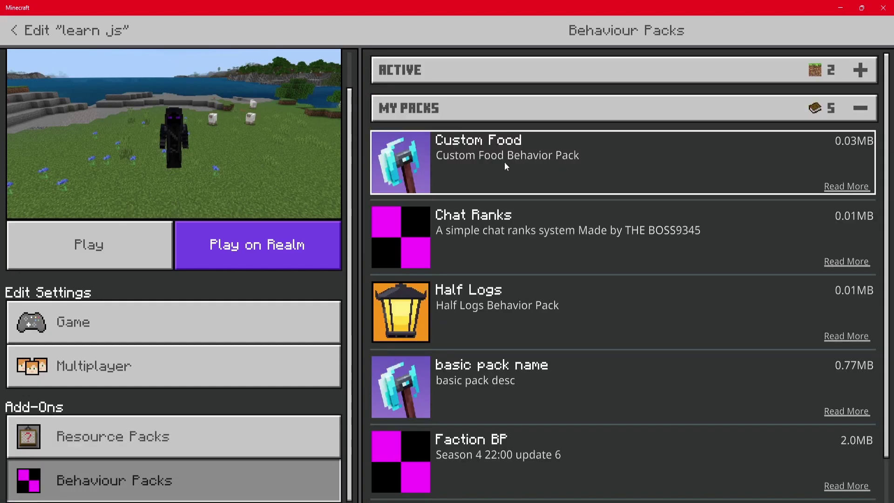
click(519, 176)
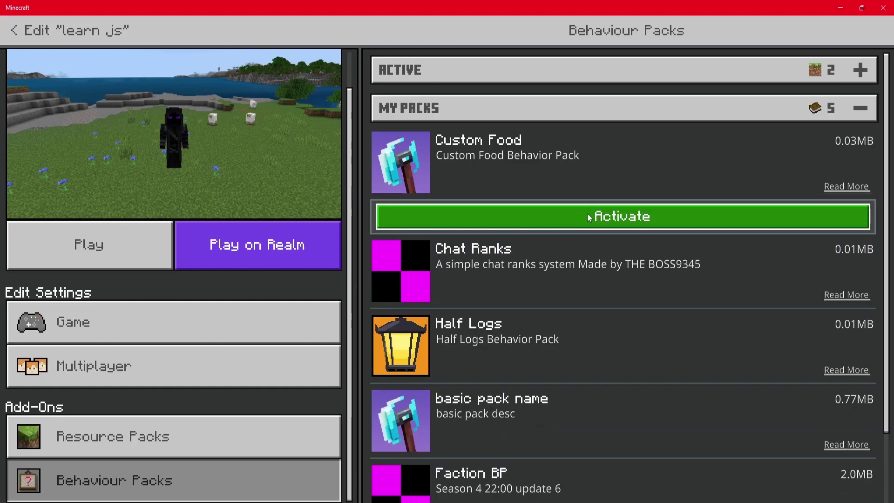
click(580, 215)
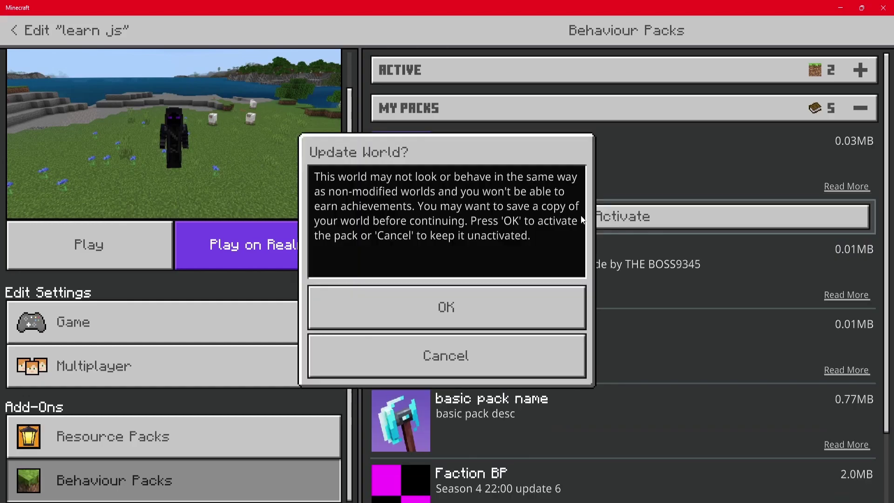
click(494, 291)
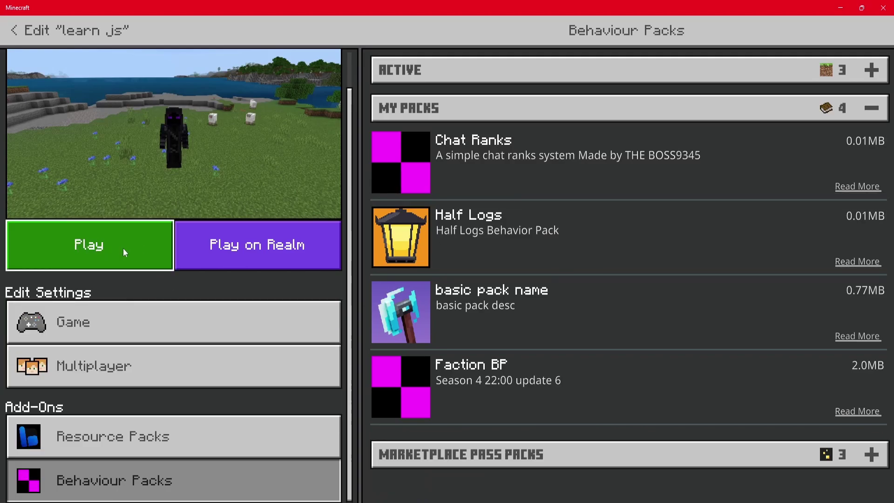
Step: Launch the edited world and give yourself the custom food with the command /give @s soulless:blue_apple
click(123, 247)
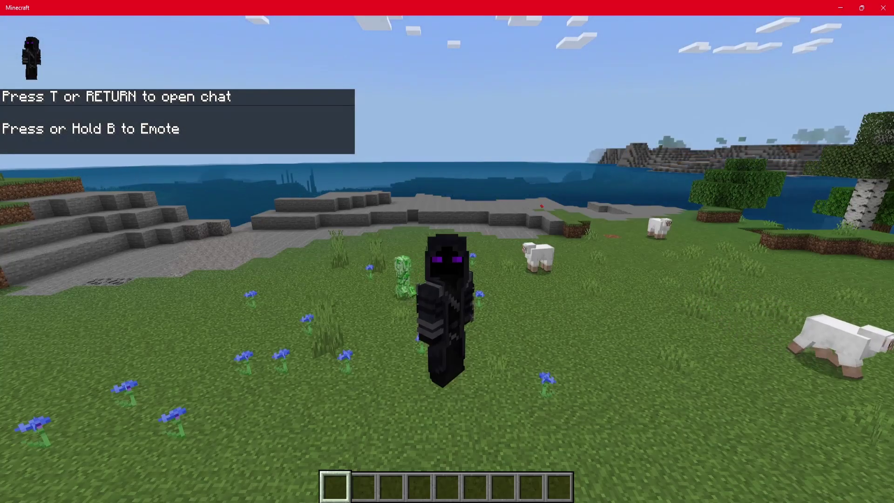
key(slash)
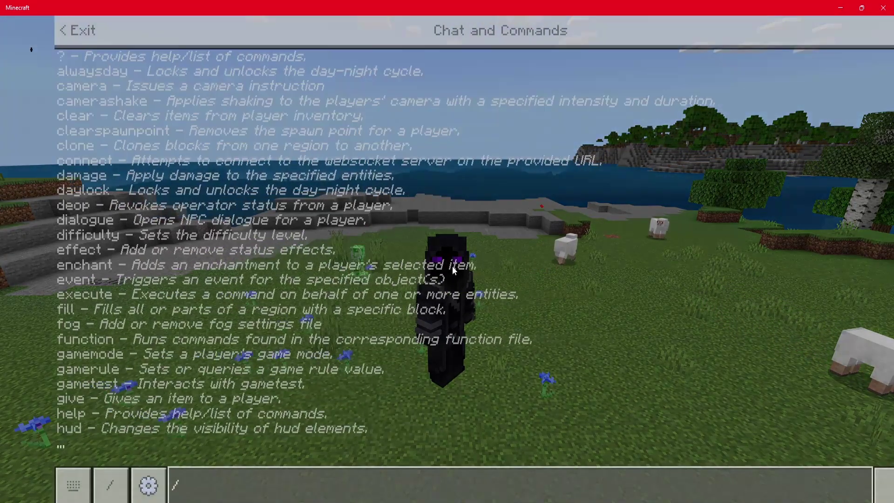
text(give )
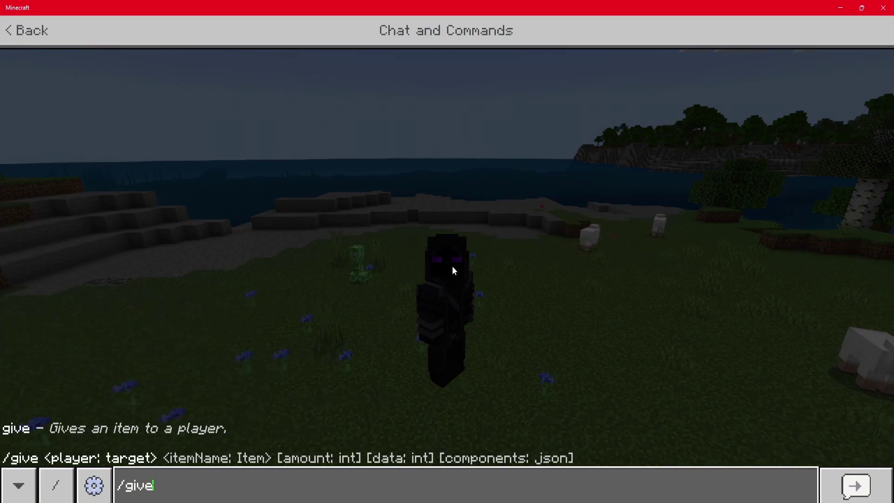
text(@s so)
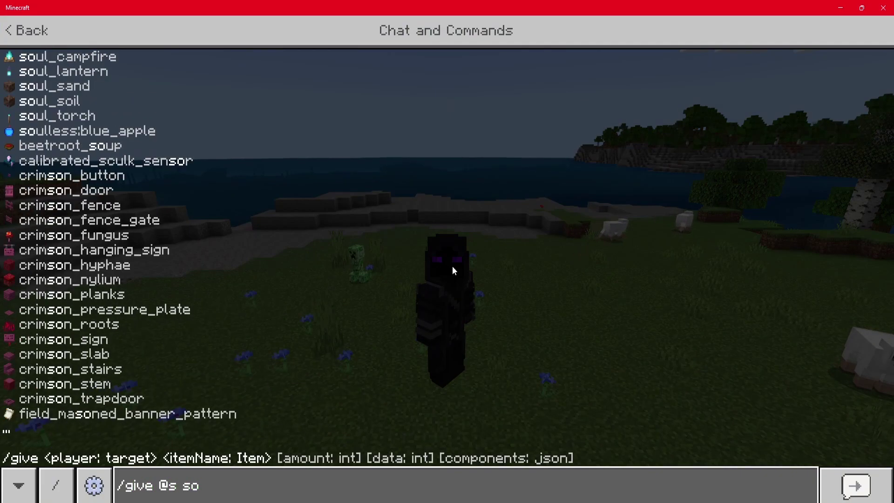
text(ulless)
key(Tab)
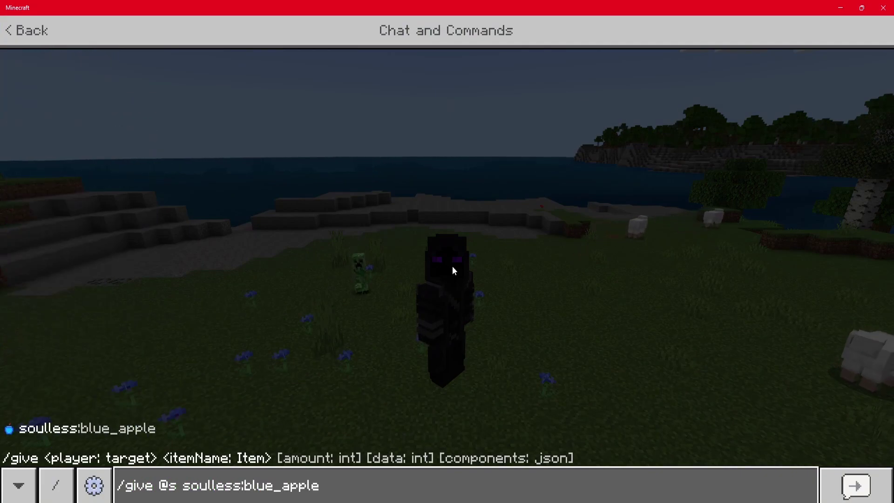
key(Return)
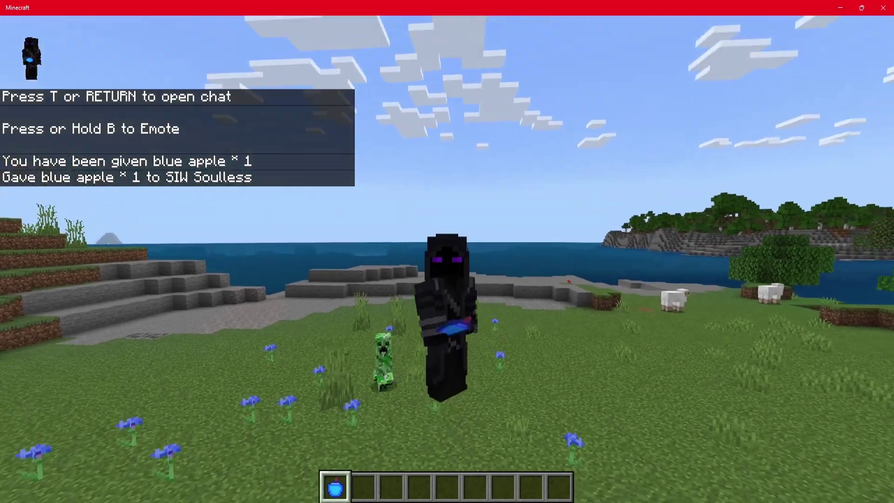
Step: Switch to first-person view, walk around with the blue apple in hand and try eating it
key(w)
key(F5)
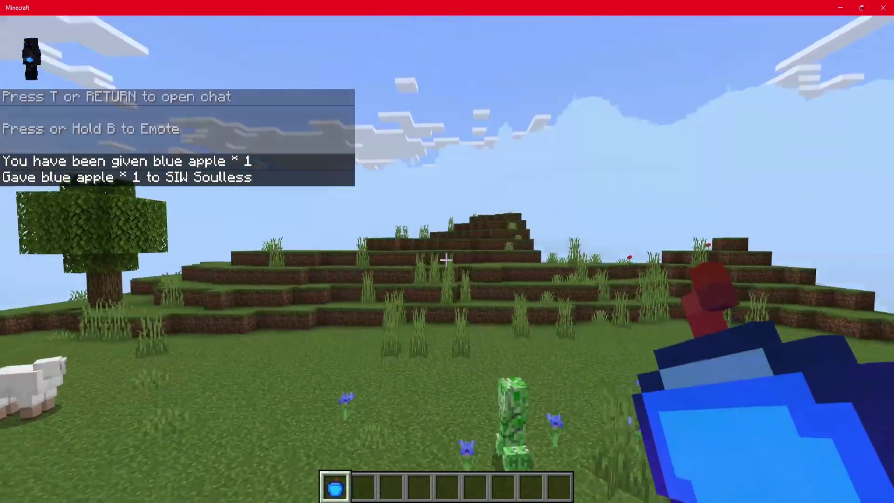
key(w)
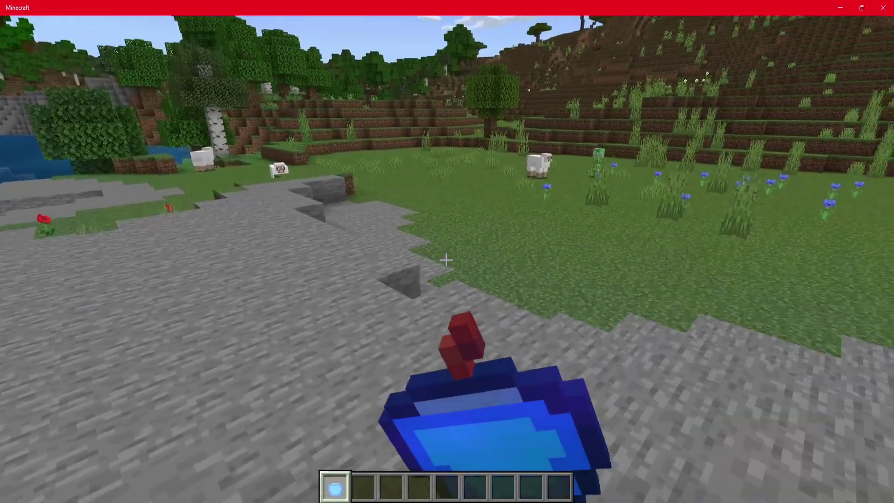
right_click(445, 260)
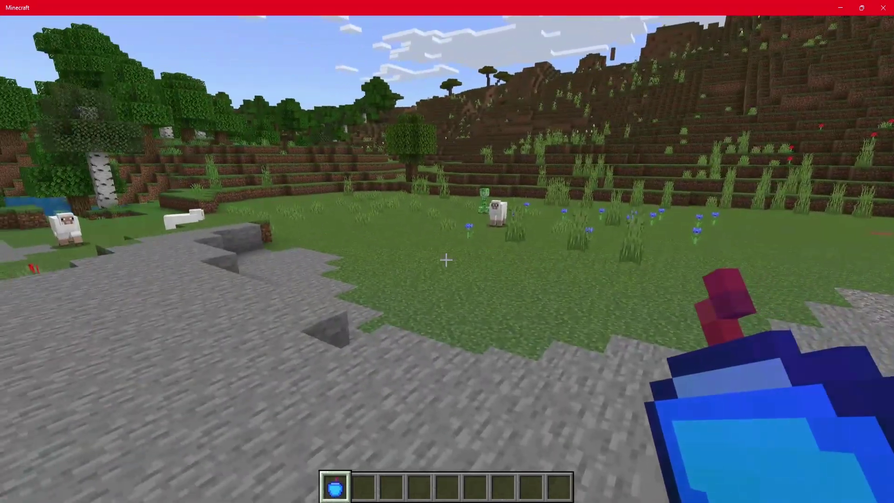
right_click(446, 260)
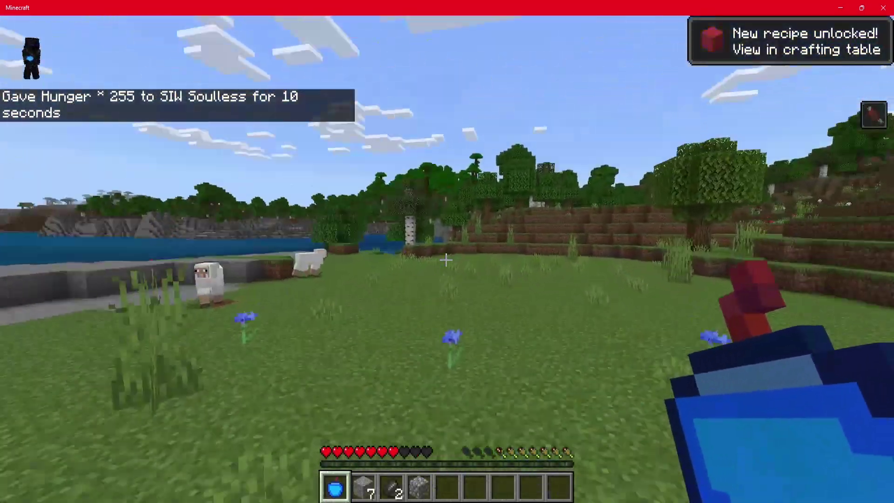
Step: Remove all status effects with the command /effect @s clear and eat the blue apple
key(slash)
text(effect)
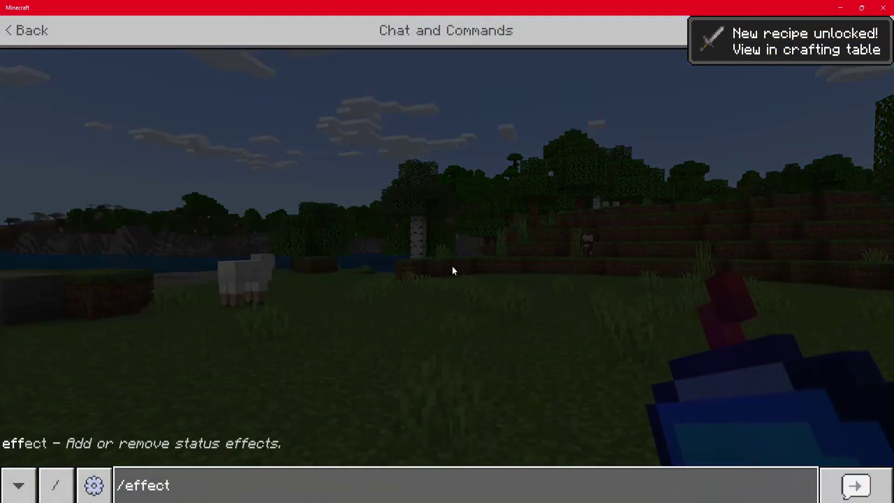
text( @s clear)
key(Return)
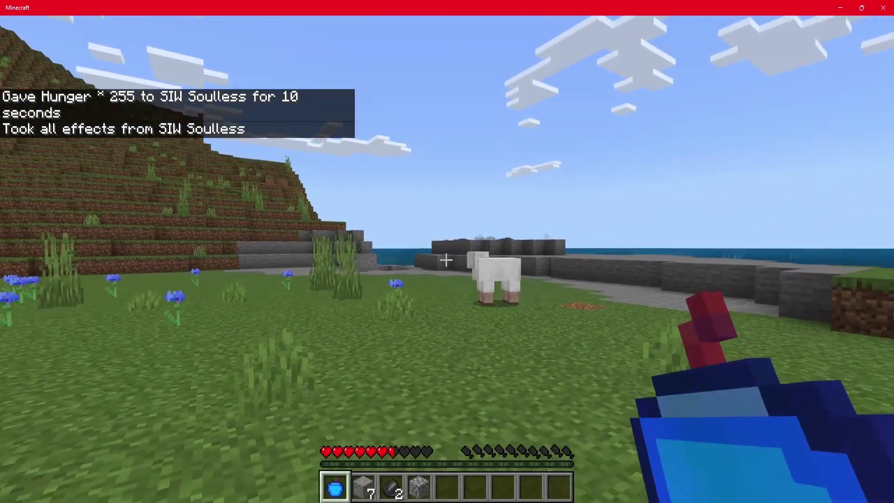
right_click(446, 259)
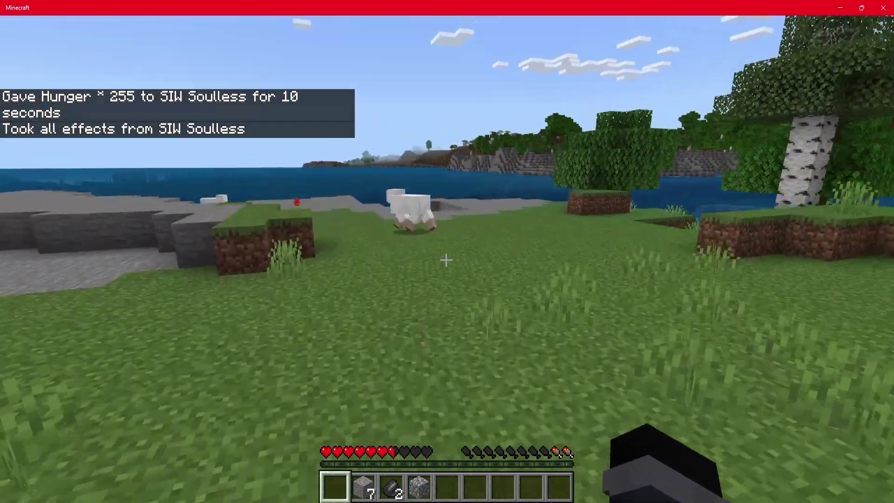
key(w)
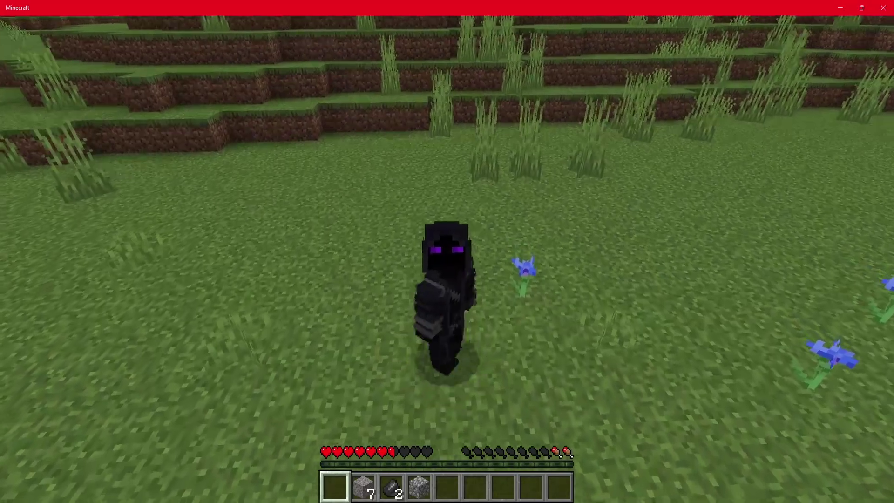
key(w)
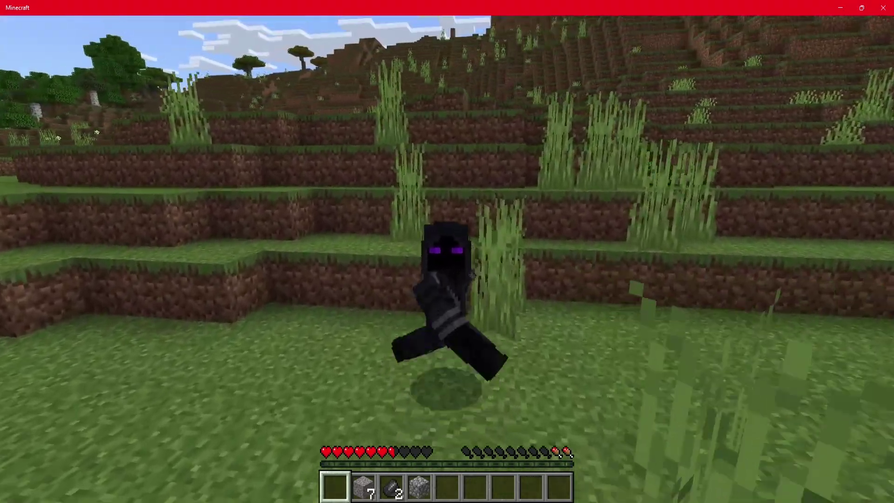
key(w)
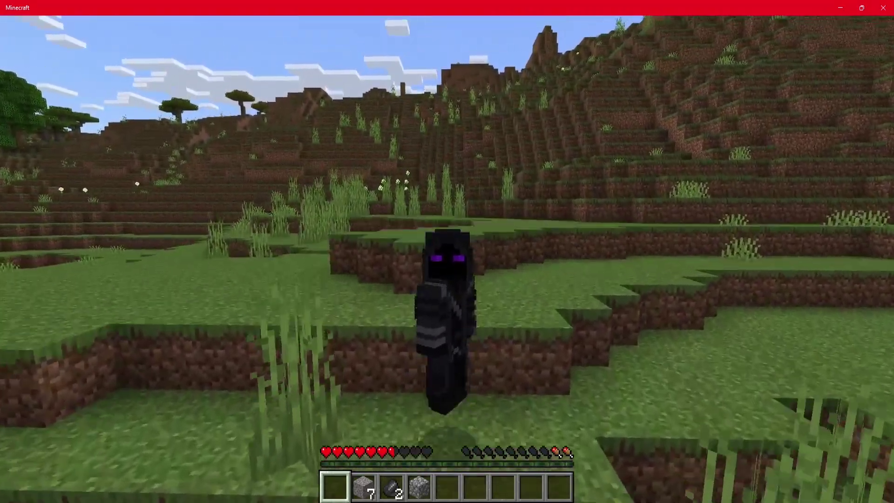
key(w)
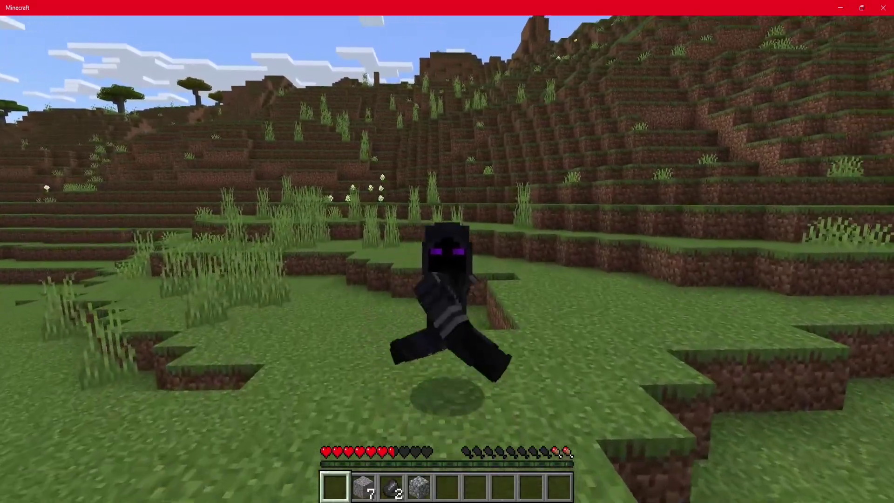
key(w)
key(w)
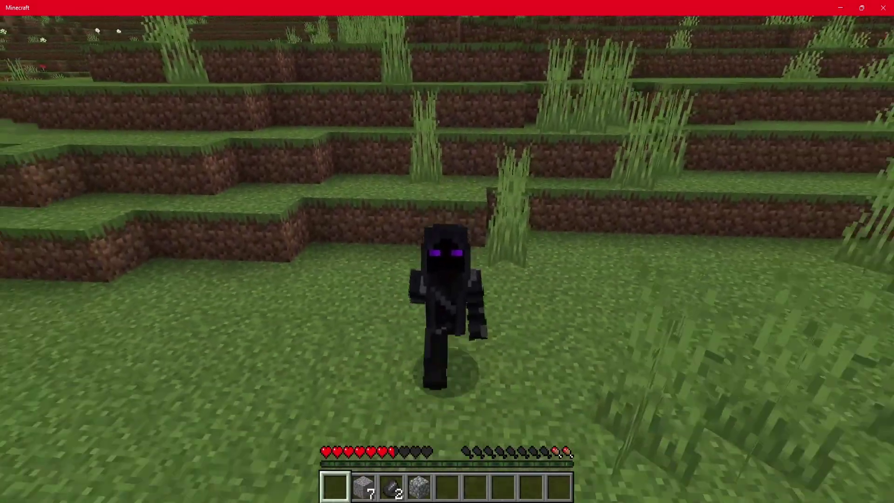
key(w)
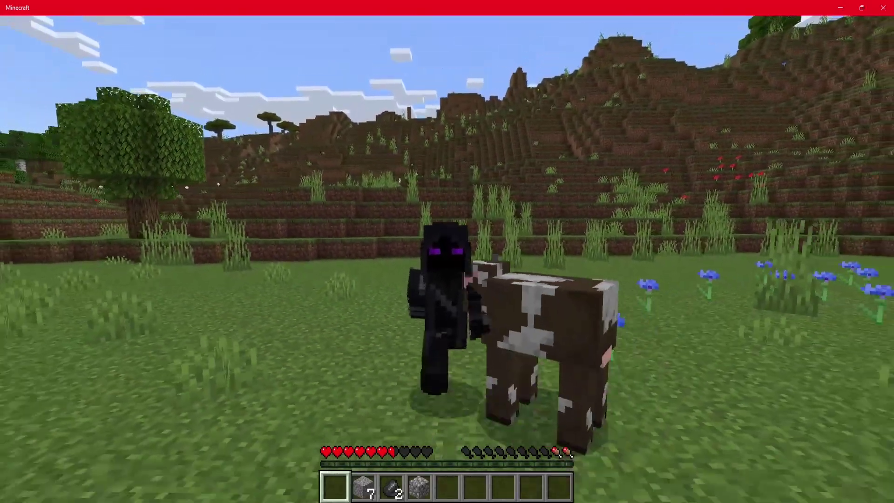
key(w)
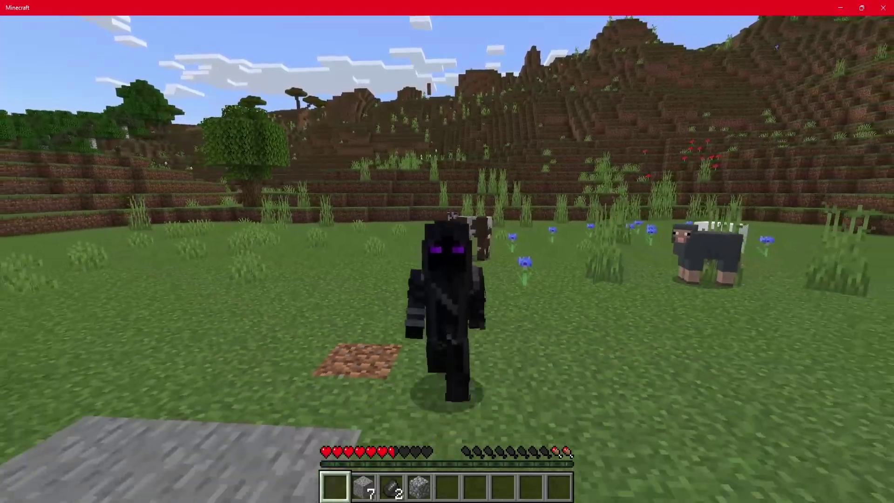